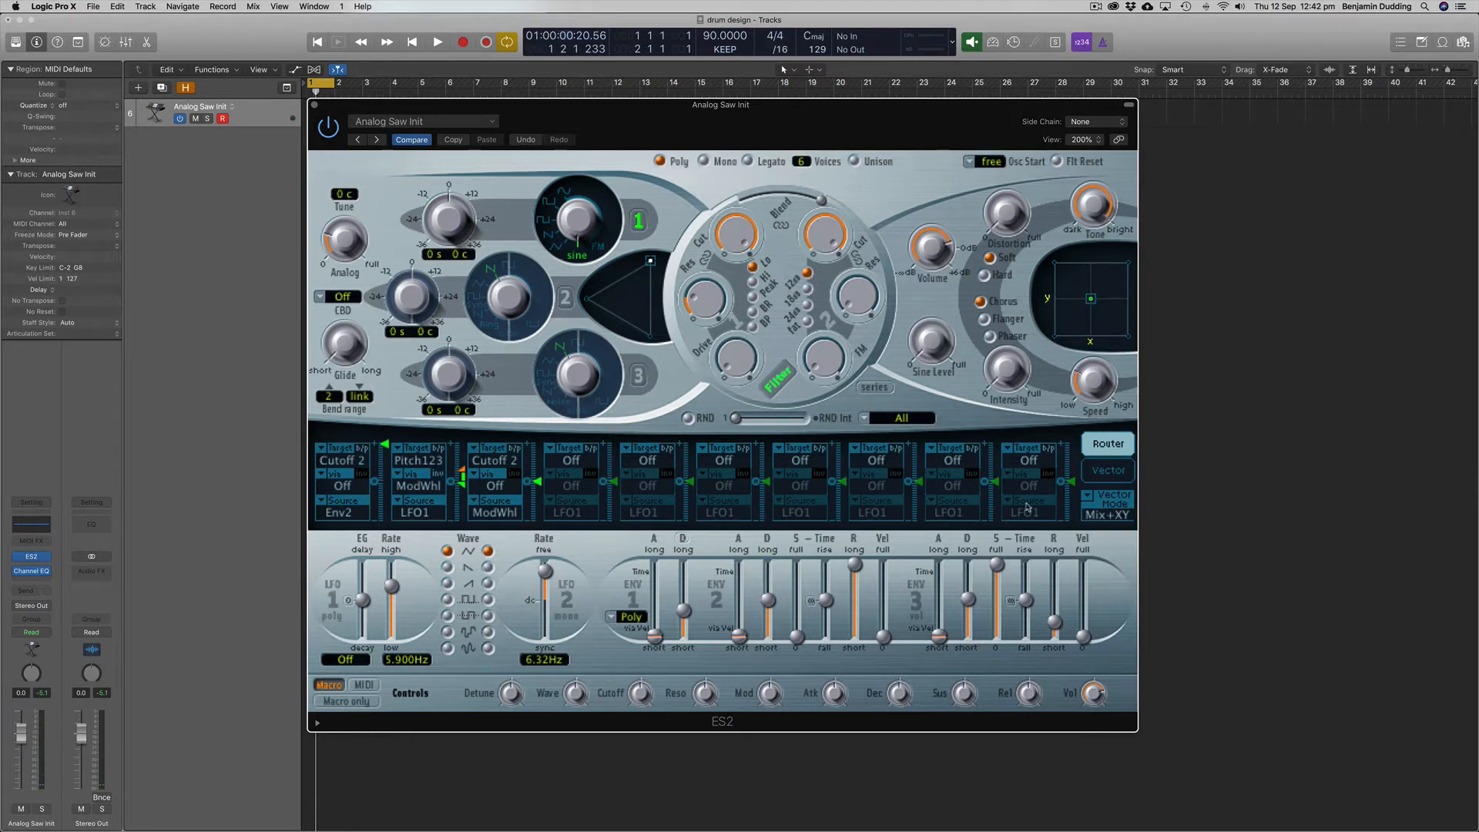
Step: Switch the synth's voice mode from Poly to Mono
click(704, 161)
click(666, 162)
click(703, 161)
Step: Bring envelope 3's sustain down to zero and shorten its decay slightly
drag(999, 564, 1001, 636)
mouse_move(970, 602)
drag(971, 602, 972, 610)
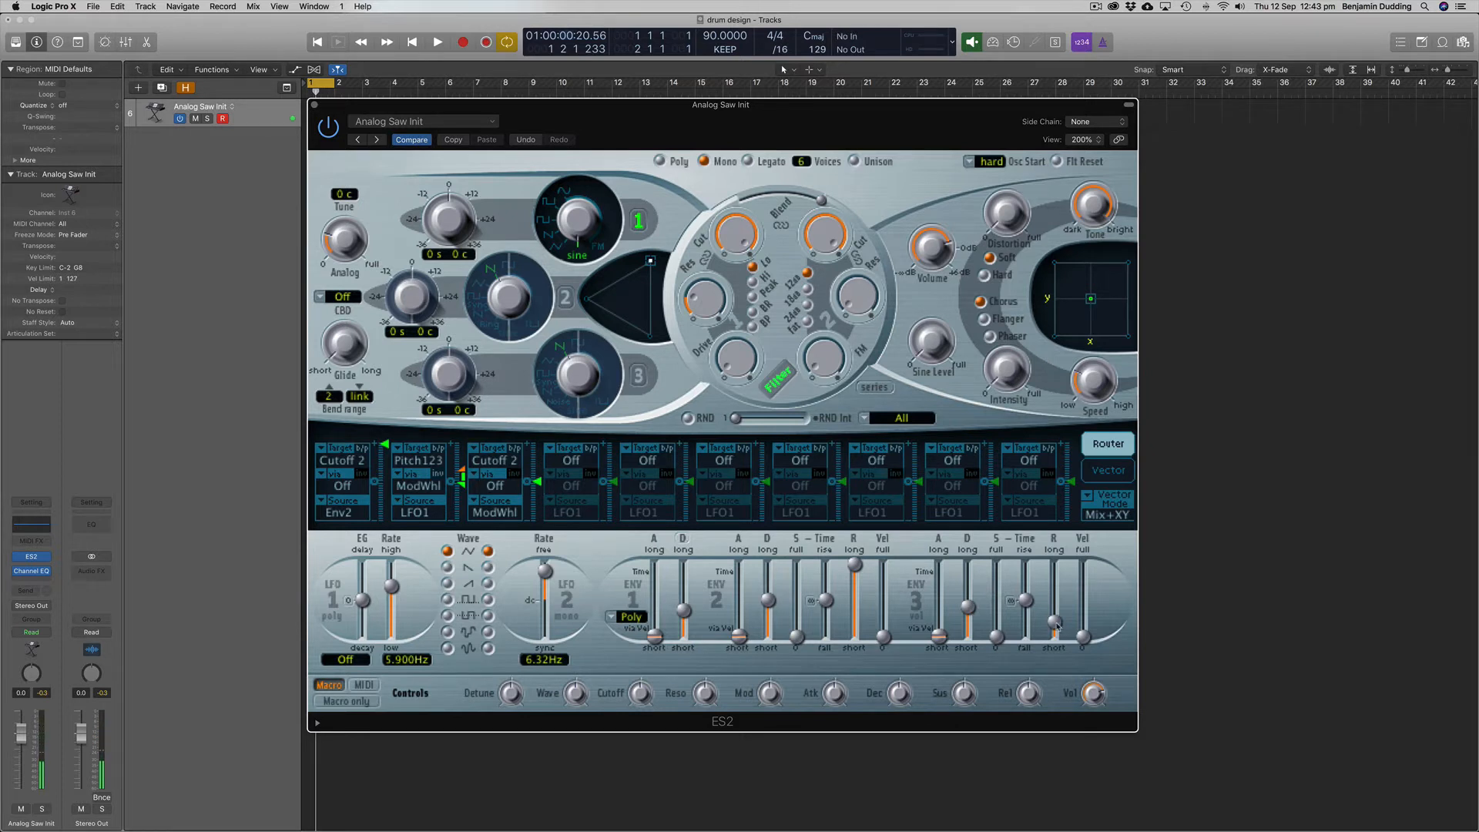
mouse_move(1056, 624)
Step: Route Env1 to Pitch123 in the second modulation slot, with its via source set to Off
click(415, 461)
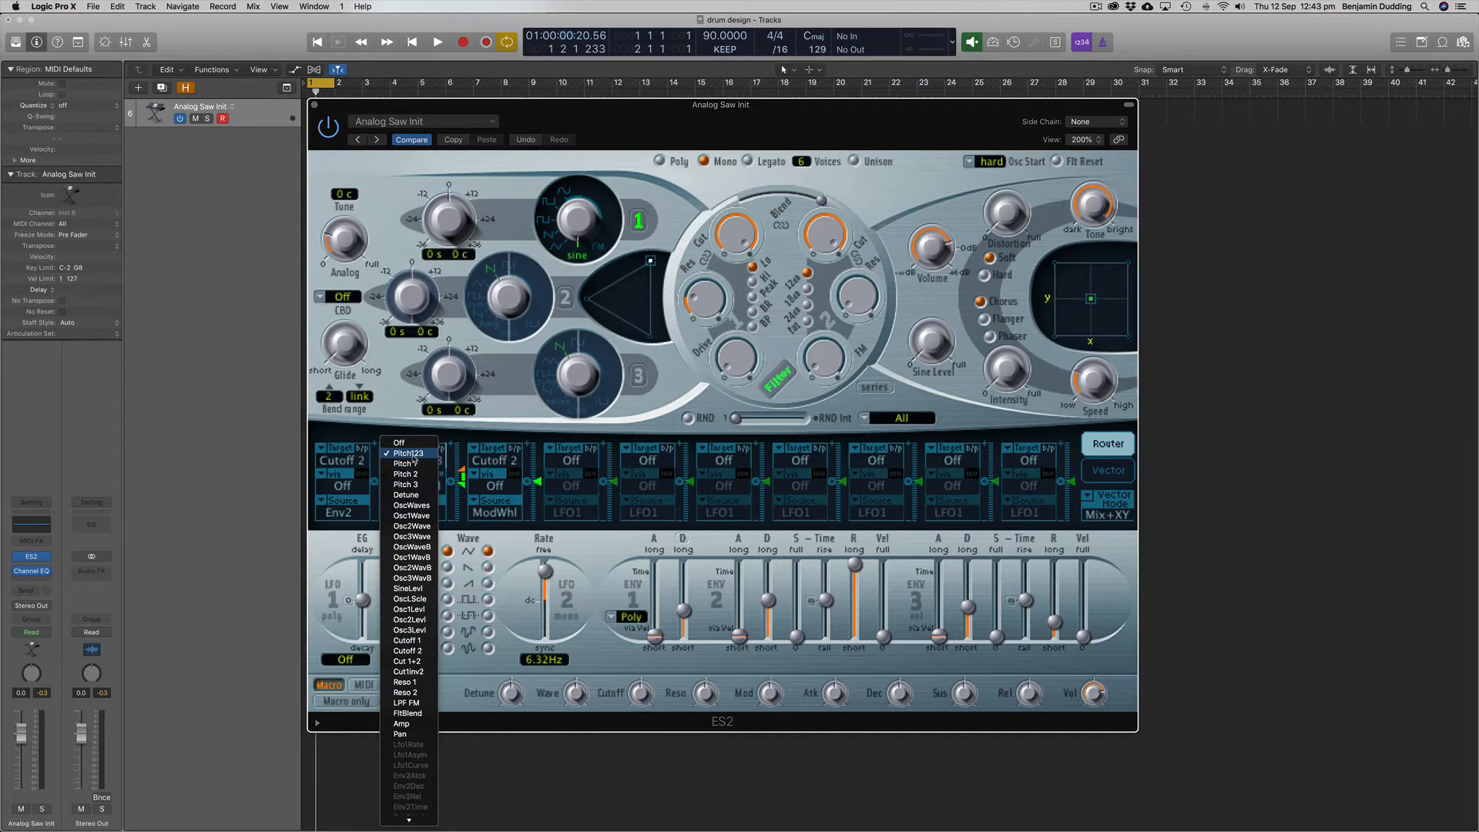
click(415, 455)
click(423, 512)
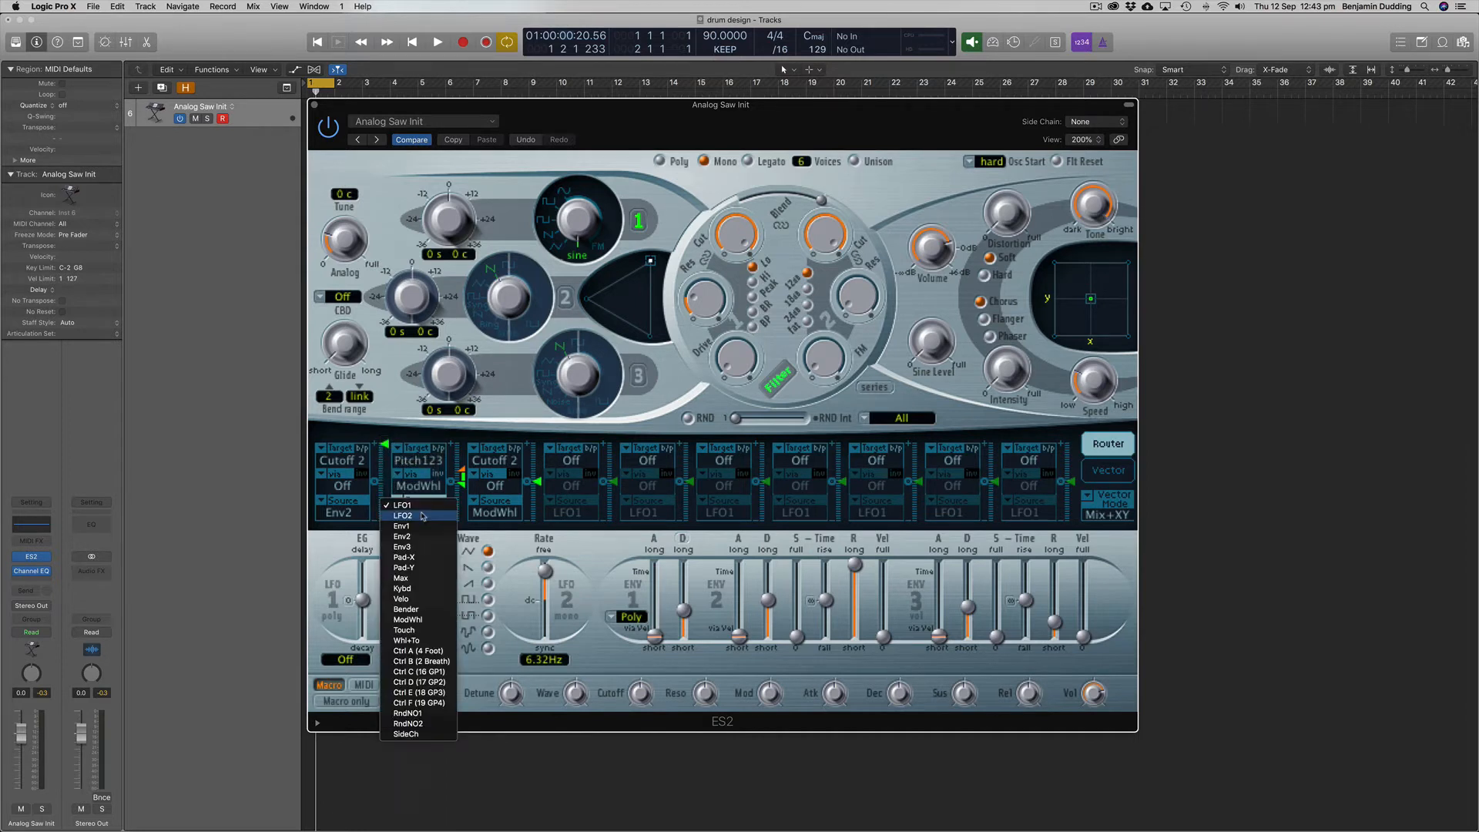
click(422, 526)
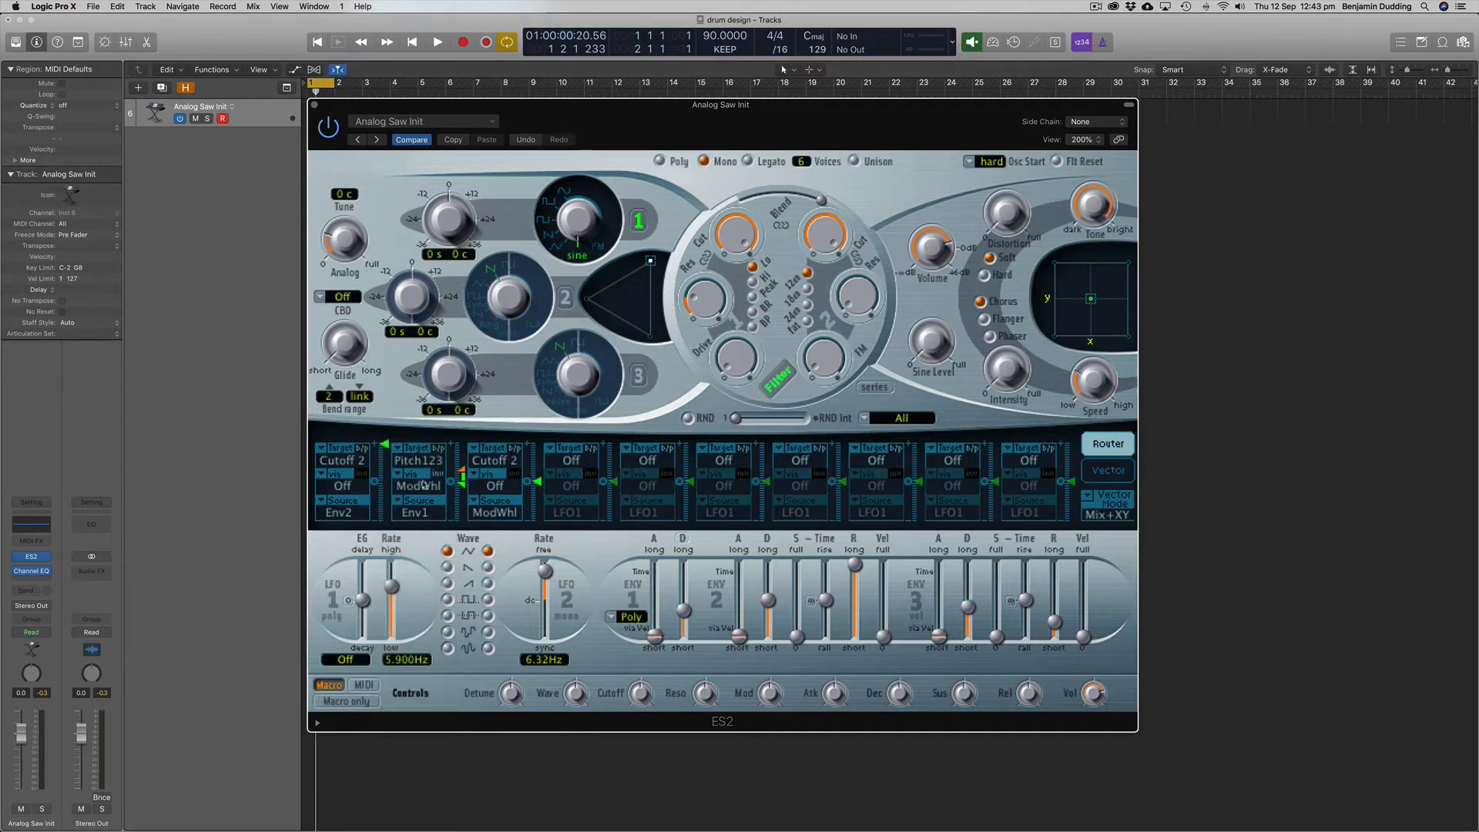
click(423, 483)
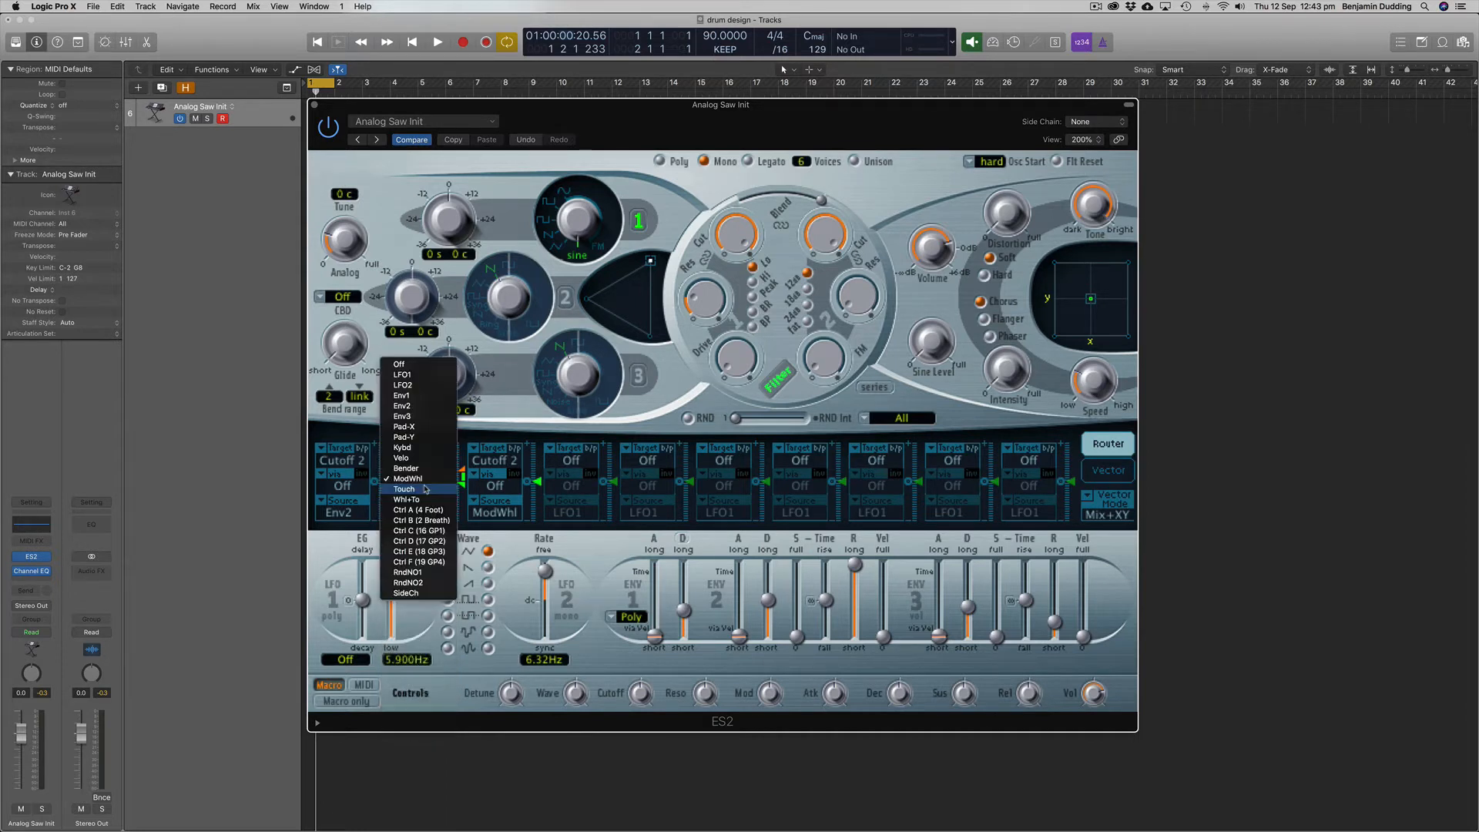
click(421, 363)
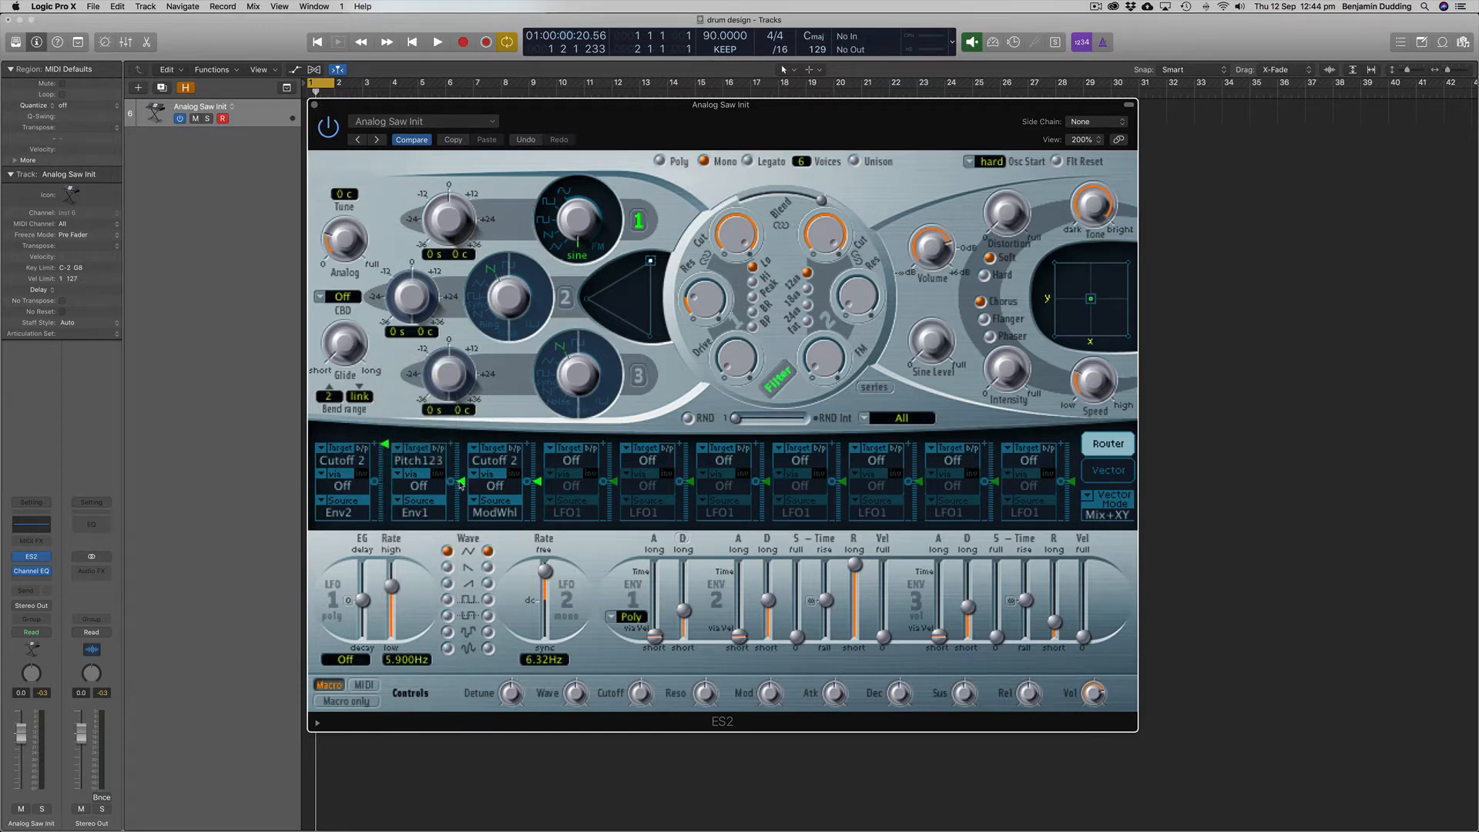
Step: Apply a strong positive amount of Env1 pitch modulation and fine-tune envelope 1's decay
mouse_move(459, 484)
drag(460, 483, 464, 433)
mouse_move(683, 612)
mouse_down()
mouse_move(686, 625)
mouse_move(685, 613)
mouse_up()
click(682, 612)
mouse_move(463, 459)
mouse_move(464, 458)
mouse_down()
mouse_move(465, 432)
mouse_move(465, 449)
mouse_up()
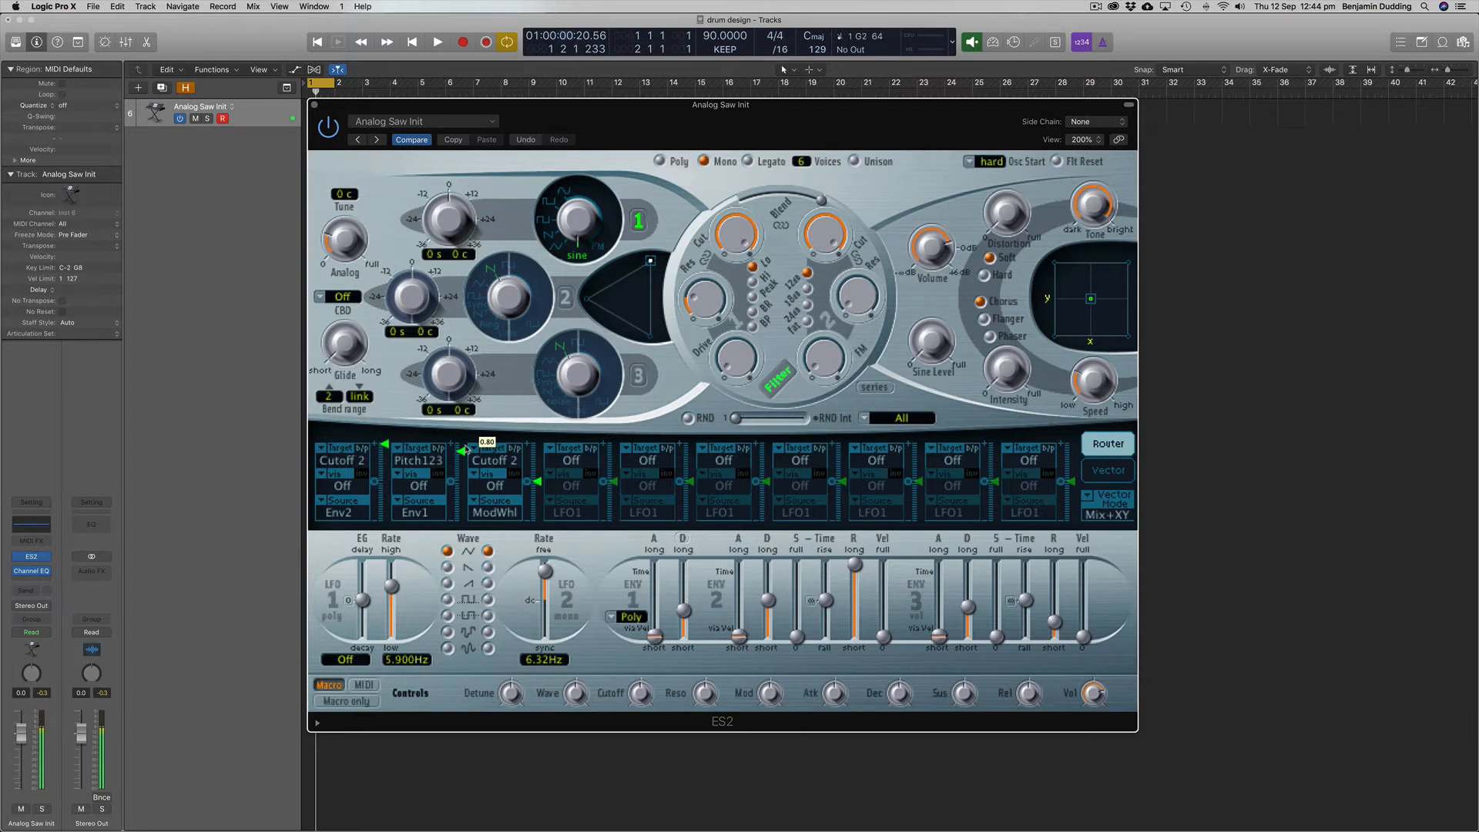
drag(465, 449, 468, 463)
Step: Tune oscillator 1 to -12 semitones and check the sound's spectrum in the Channel EQ
drag(445, 219, 450, 256)
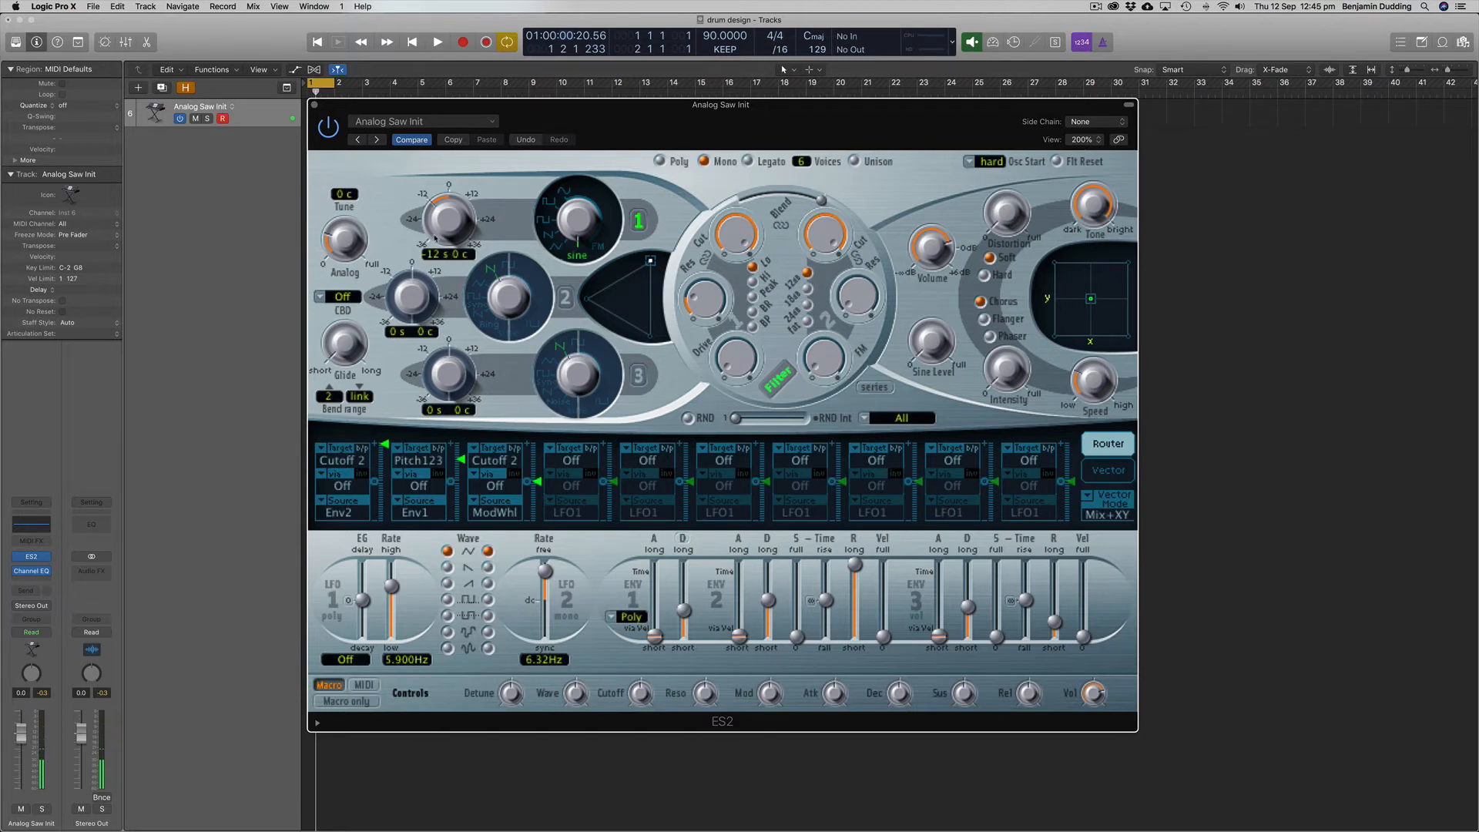
click(35, 527)
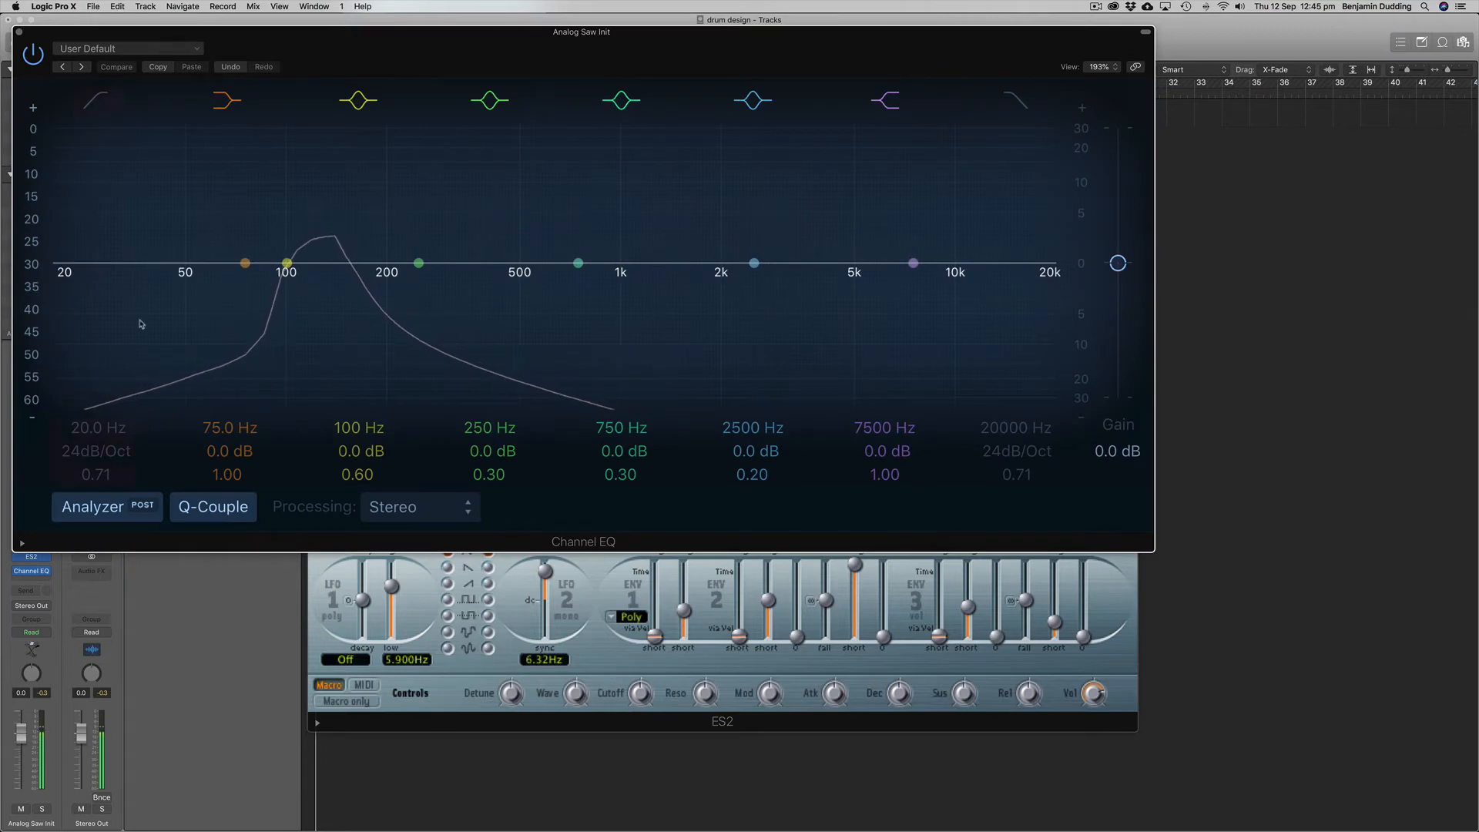
click(19, 32)
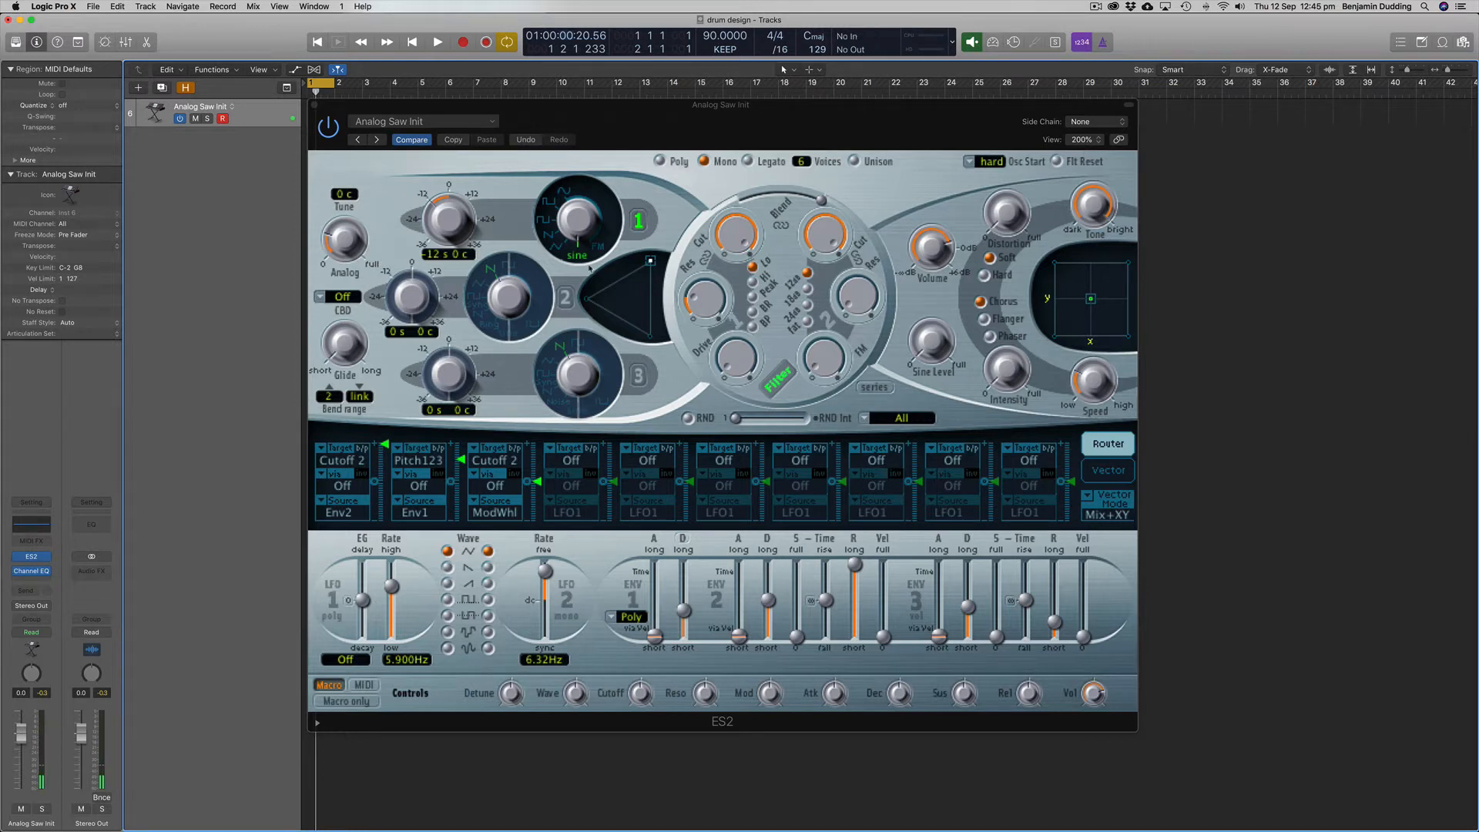
Step: Turn on oscillator 2 with a square-type waveform and dial oscillator 1 into its FM range
click(685, 217)
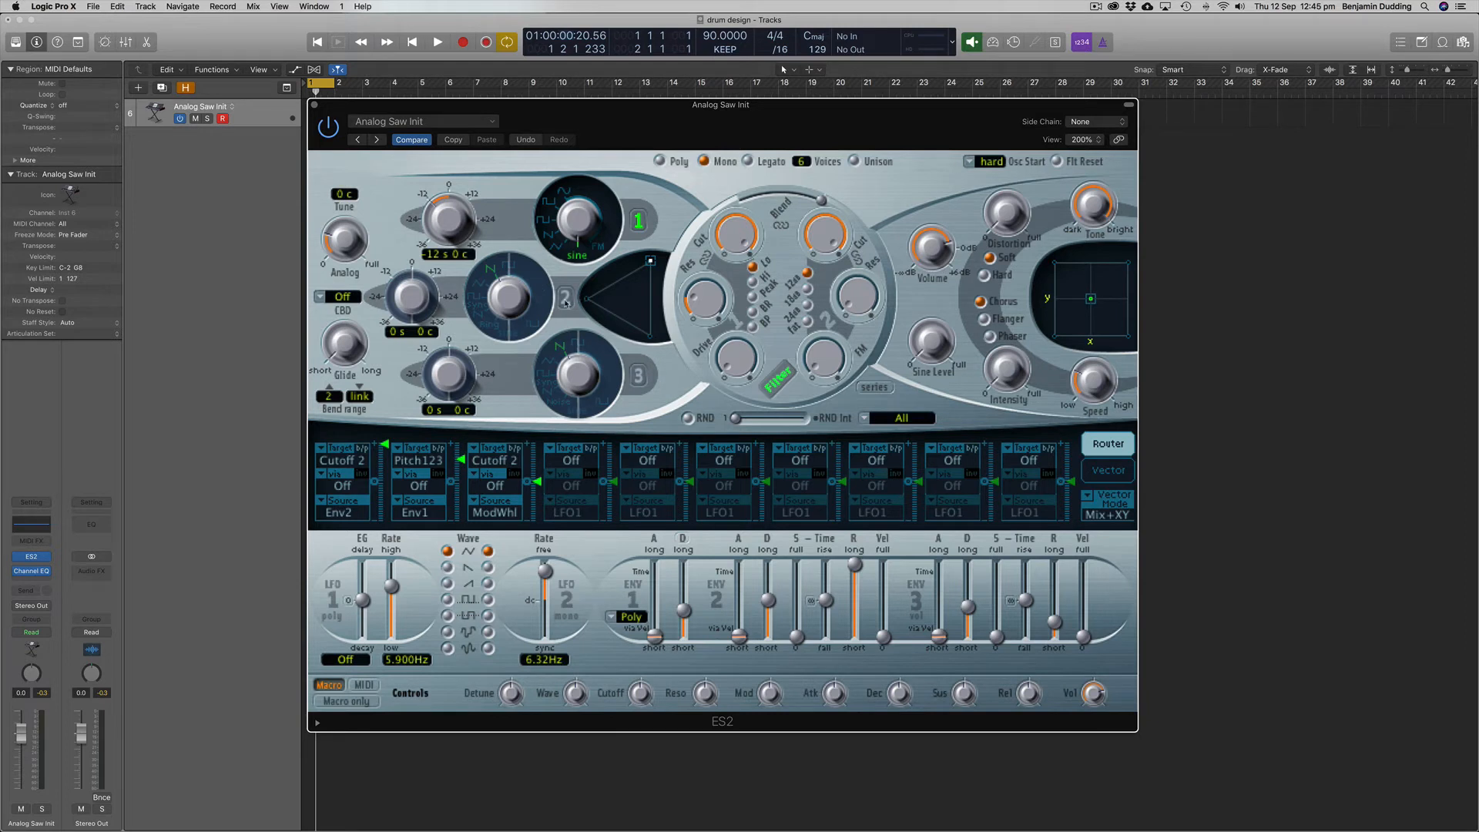
click(565, 300)
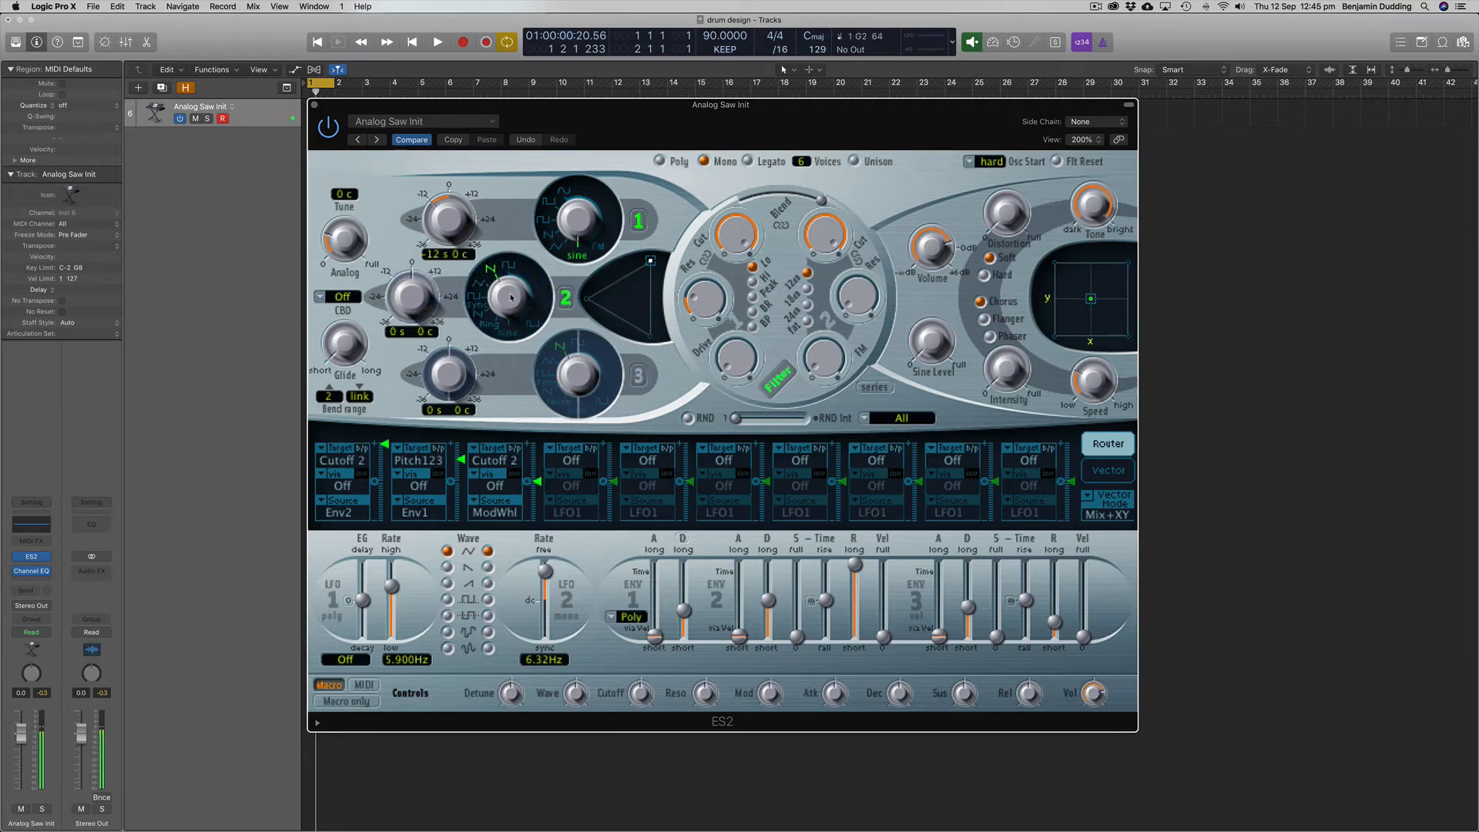
mouse_move(511, 297)
mouse_down()
mouse_move(515, 314)
mouse_move(513, 278)
mouse_up()
drag(582, 226, 591, 138)
drag(582, 215, 588, 180)
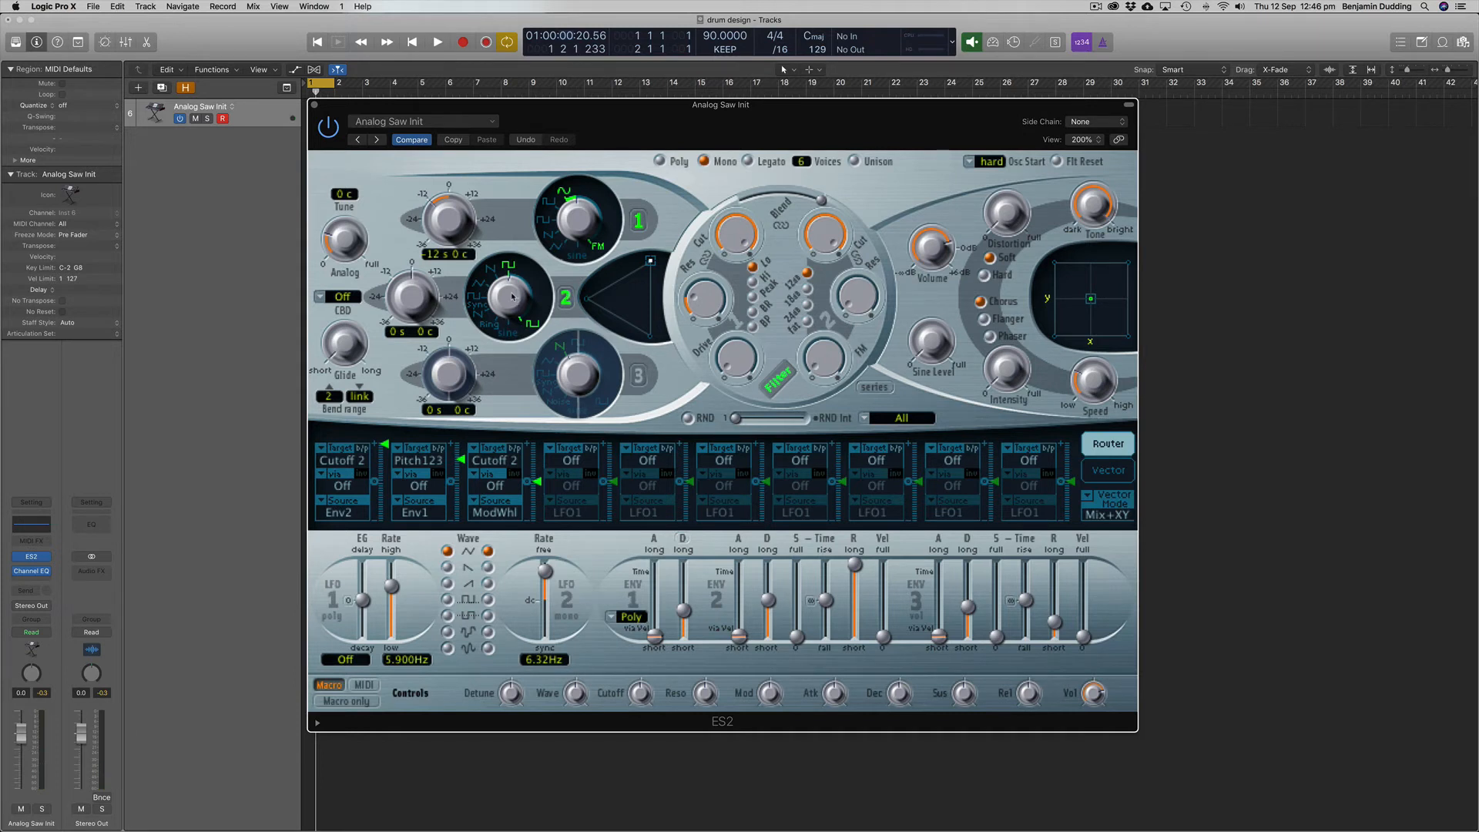
Step: Try small variations of oscillator 2's waveform and tuning
mouse_move(512, 296)
mouse_down()
mouse_move(535, 418)
mouse_move(523, 300)
mouse_up()
mouse_move(420, 272)
mouse_down()
mouse_move(421, 235)
mouse_move(433, 289)
mouse_up()
drag(435, 297, 435, 298)
Step: Turn filter 2's cutoff down to minimum and set the filter to a 12 dB slope with Fat enabled
drag(821, 199, 853, 414)
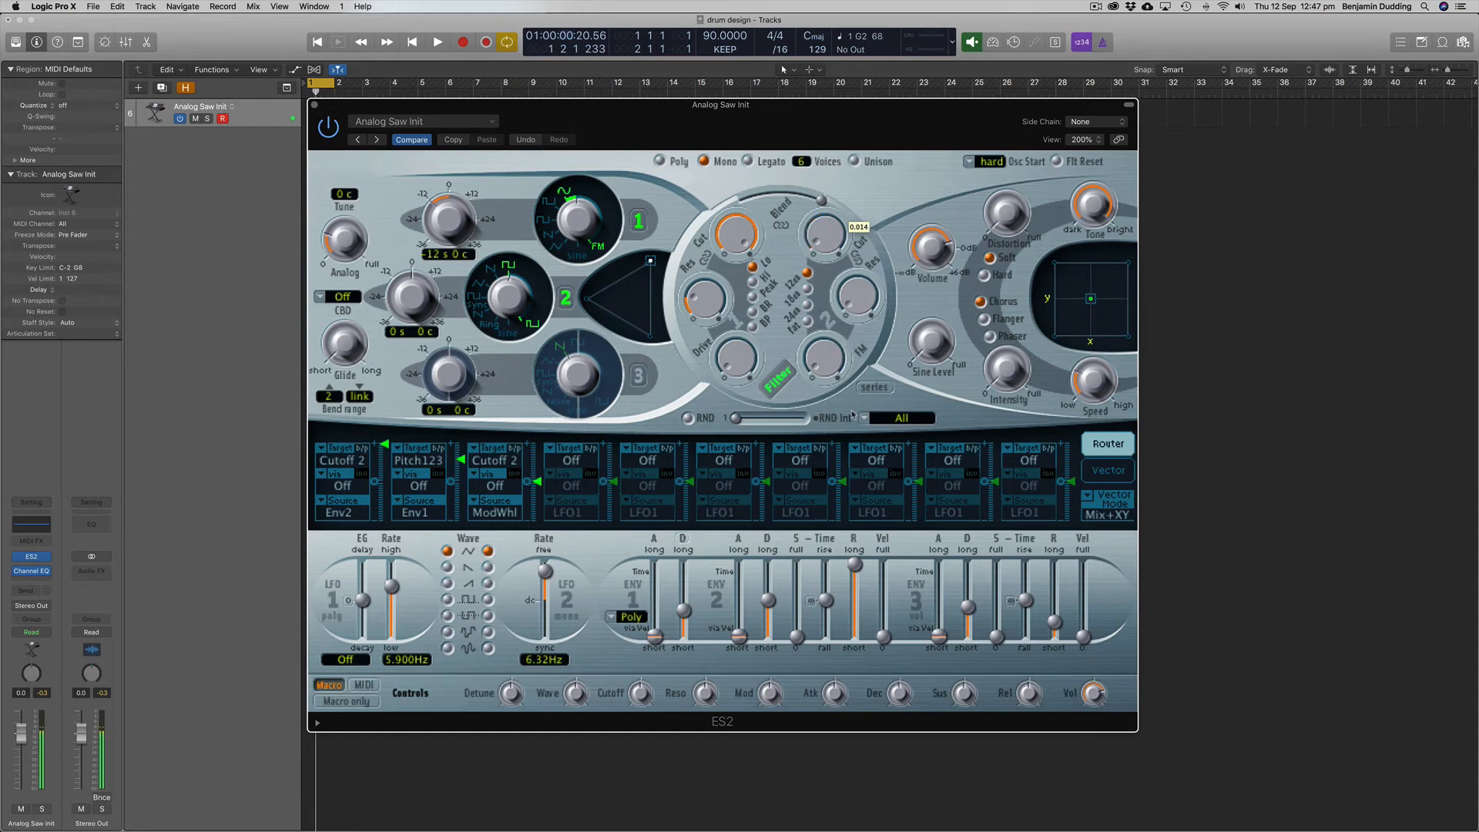
click(805, 320)
click(806, 306)
click(808, 272)
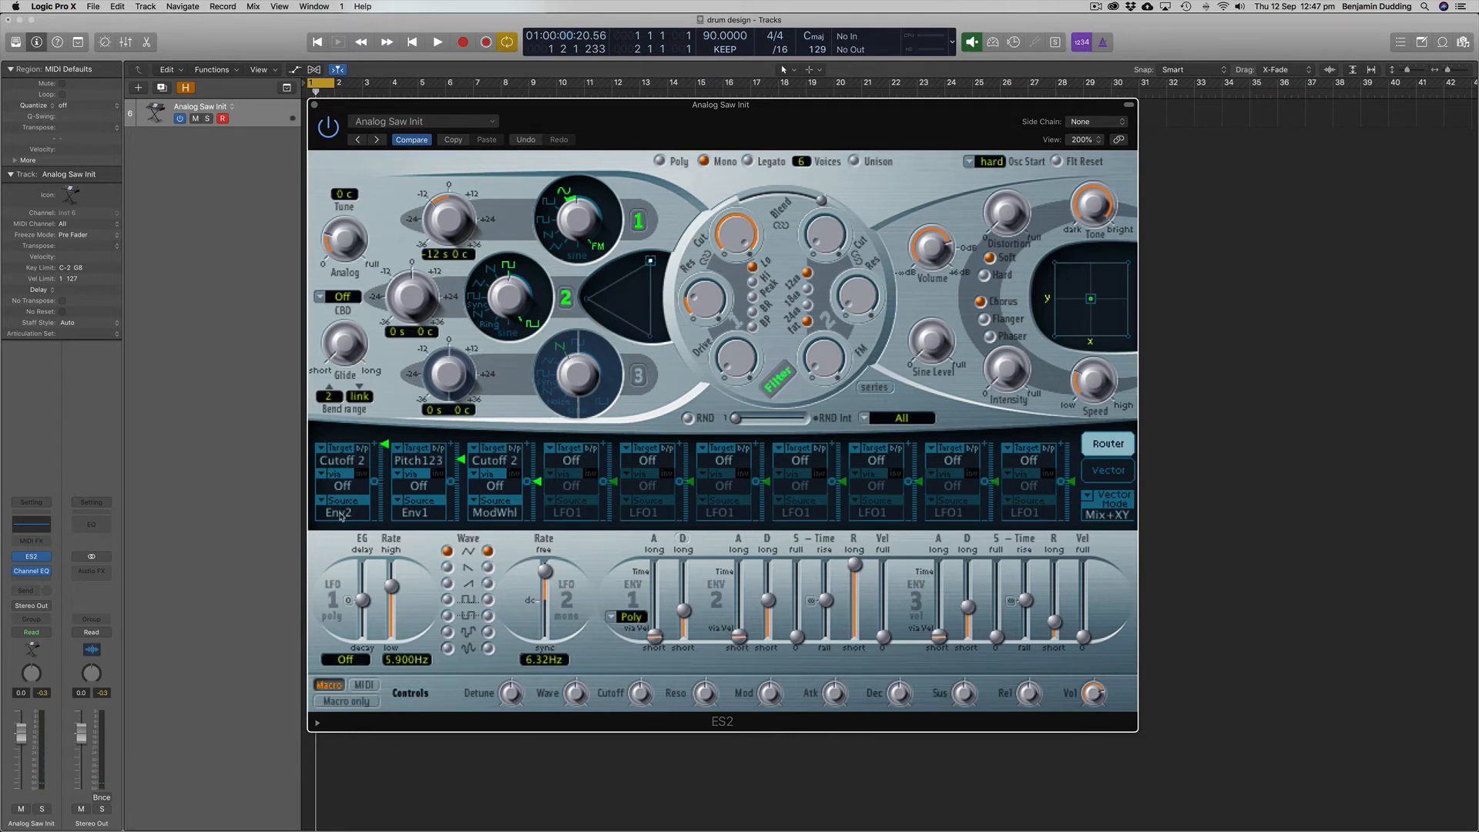
Step: Keep Cutoff 2 as the Env2 target at maximum modulation amount and set filter 2's cutoff to about 0.08
click(345, 460)
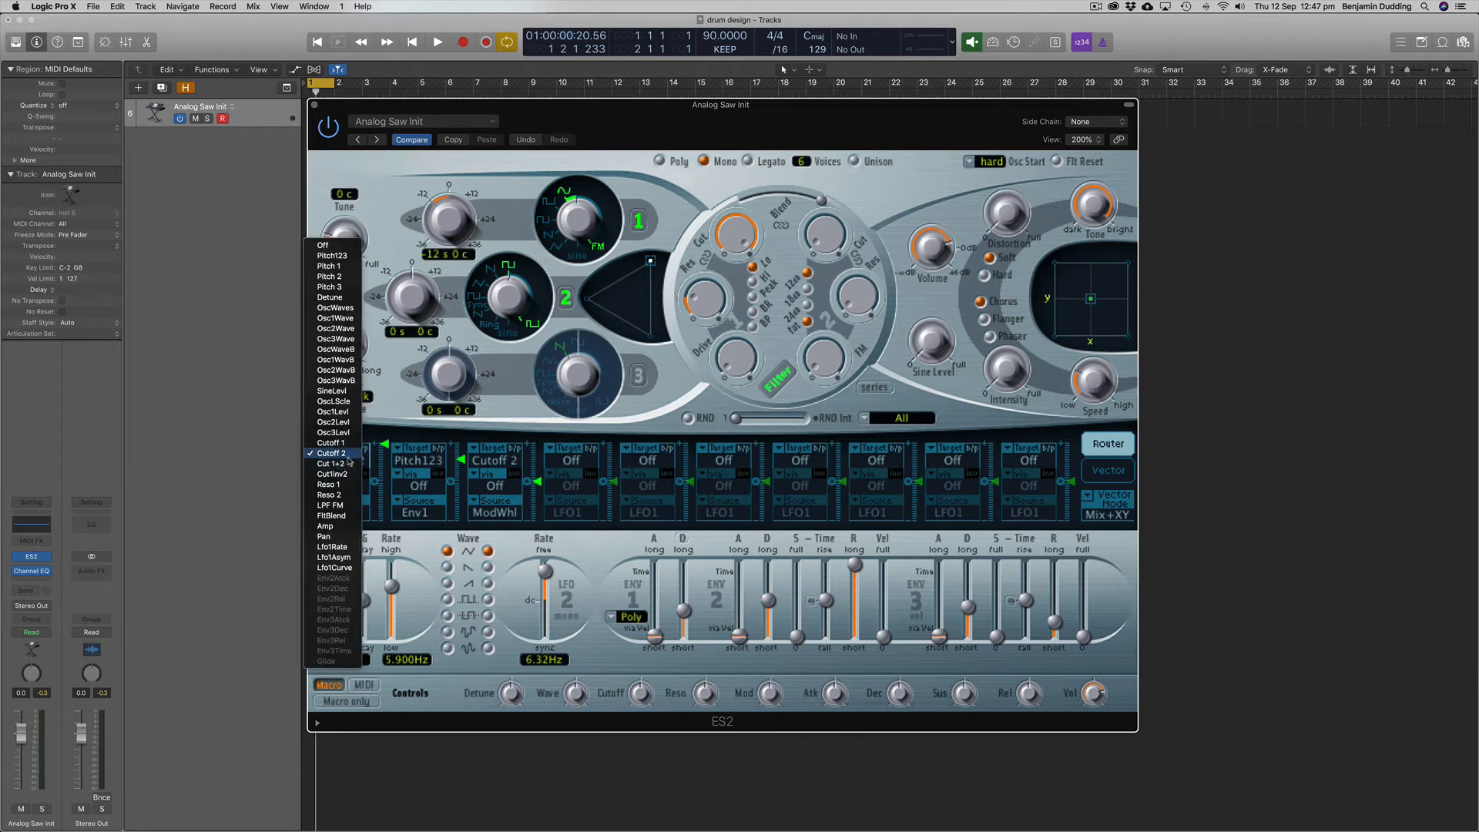
click(347, 459)
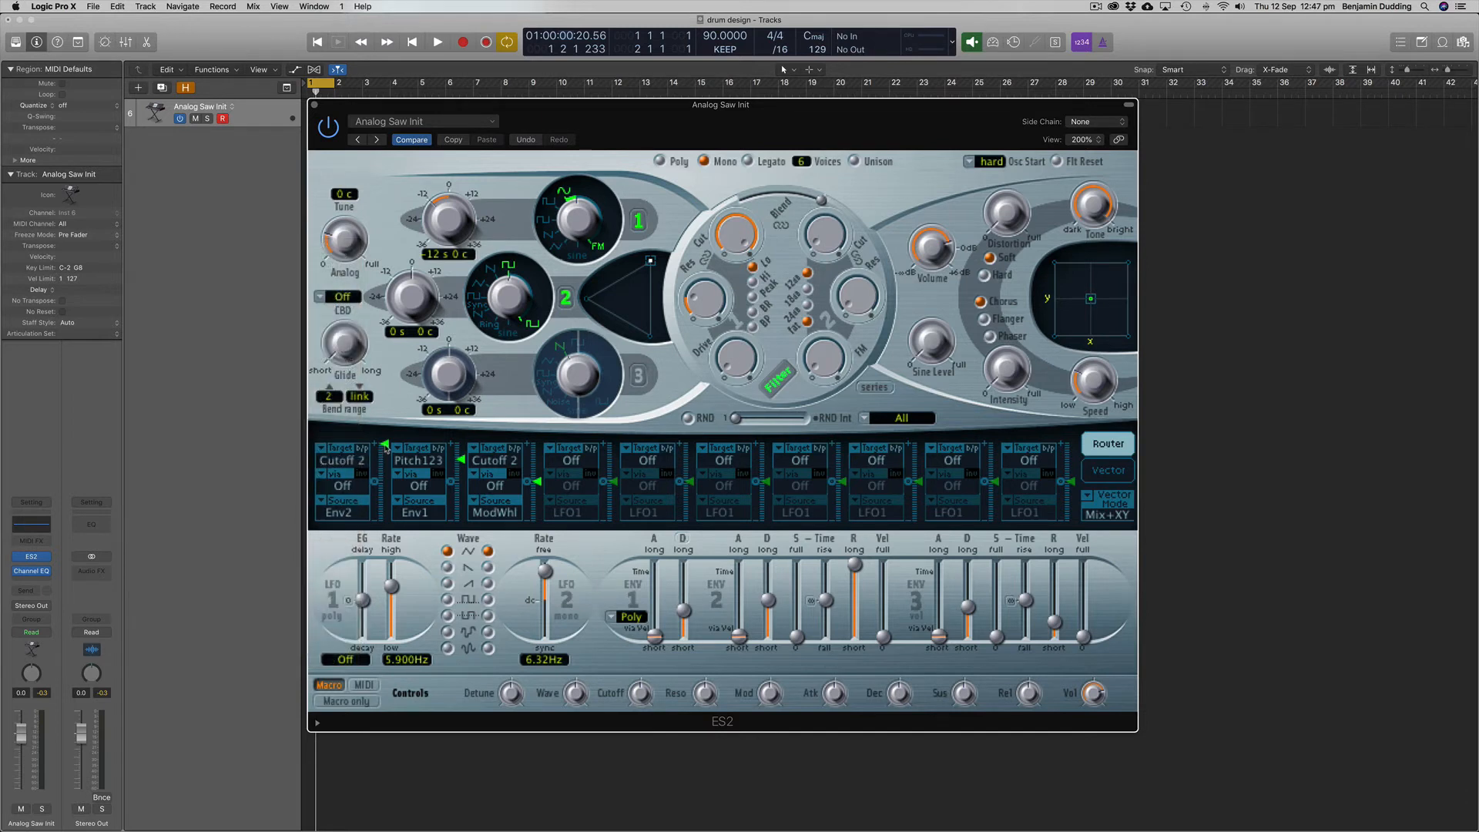
drag(388, 477, 390, 455)
drag(385, 449, 387, 423)
drag(823, 245, 832, 226)
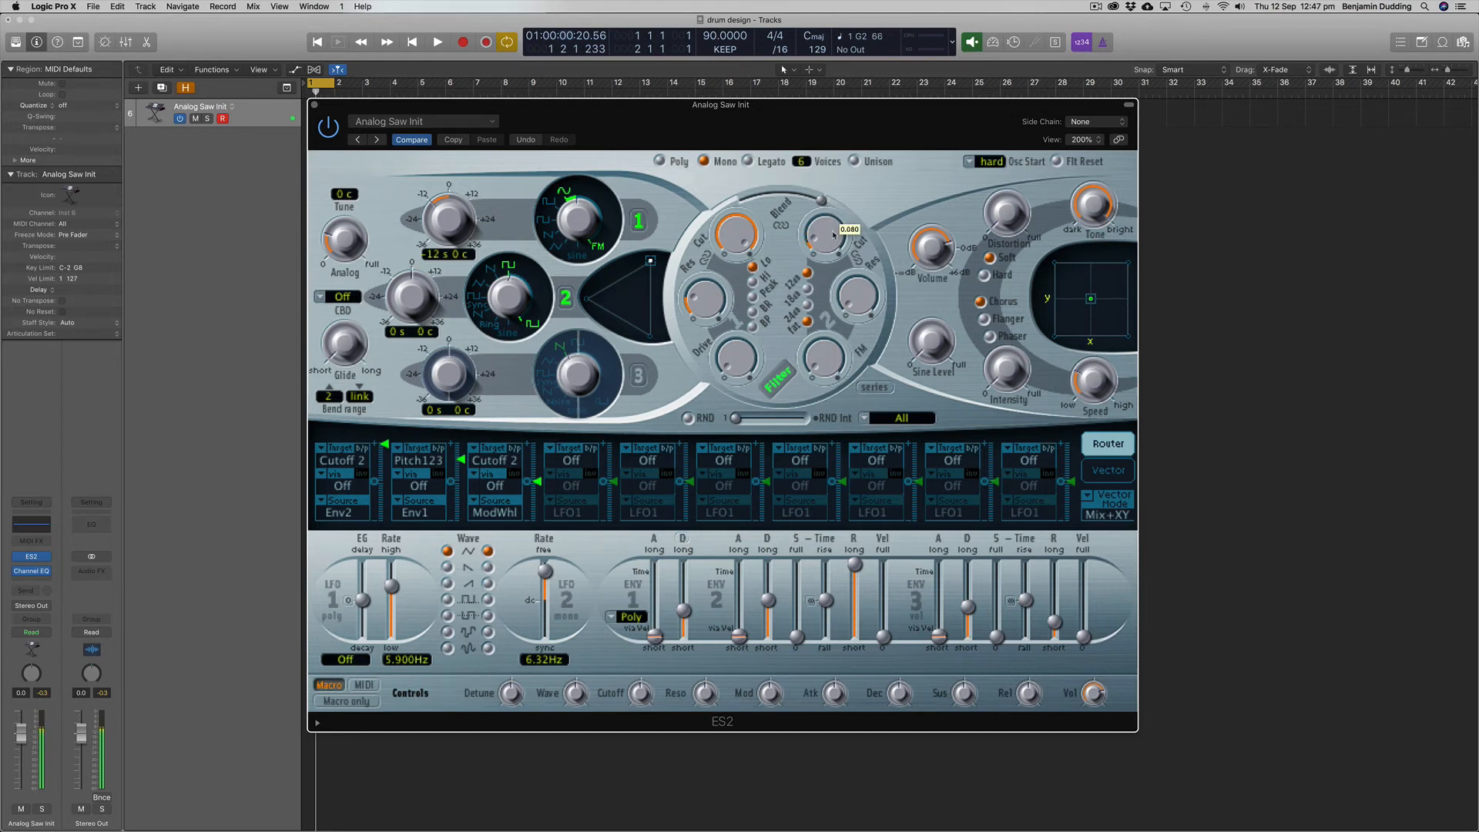
drag(834, 242, 833, 241)
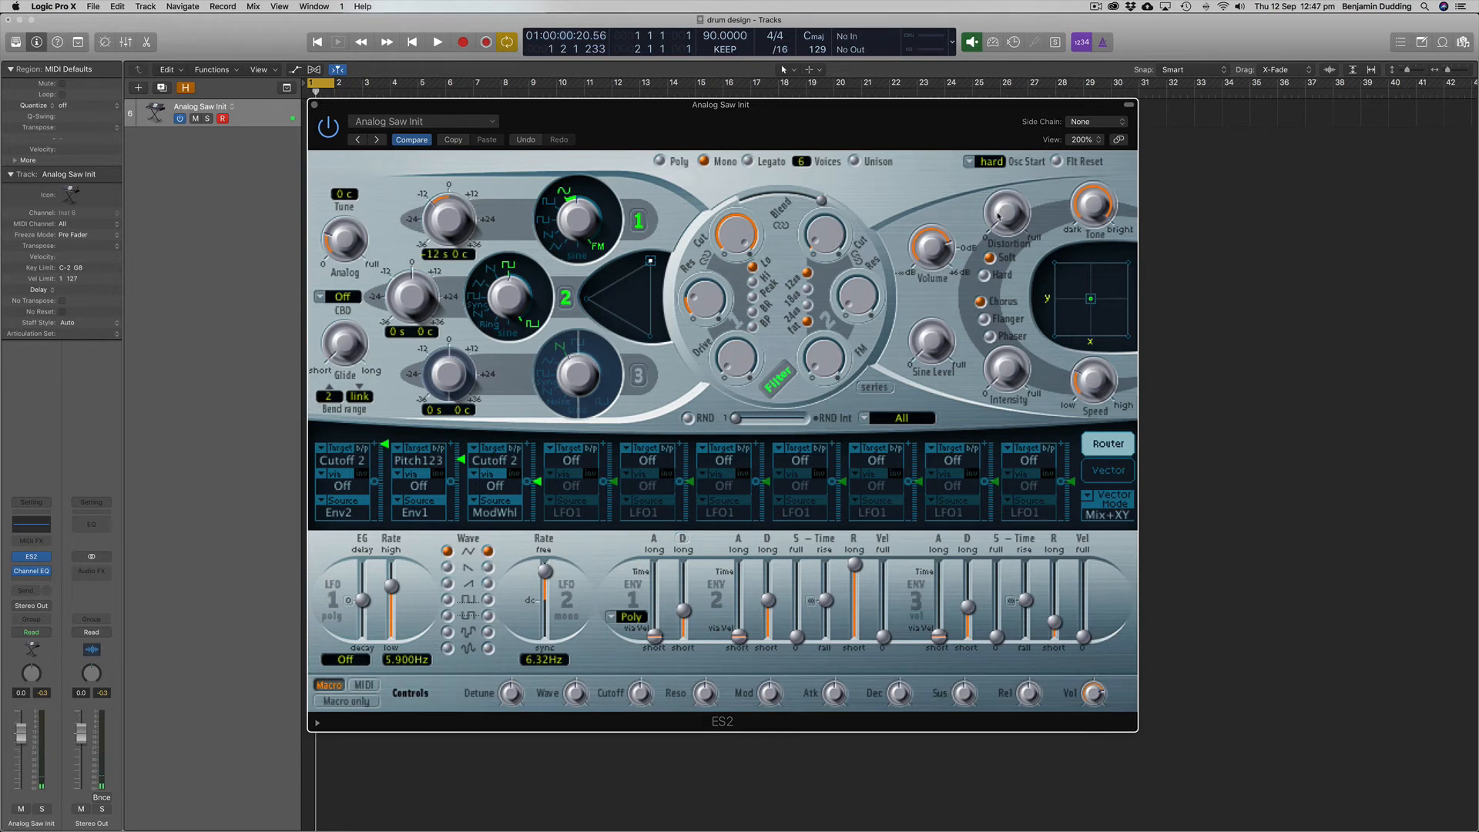
Step: Try out the soft distortion amount and set the synth's volume to about -4 dB
drag(998, 216, 1007, 142)
drag(938, 258, 946, 291)
drag(1001, 214, 934, 225)
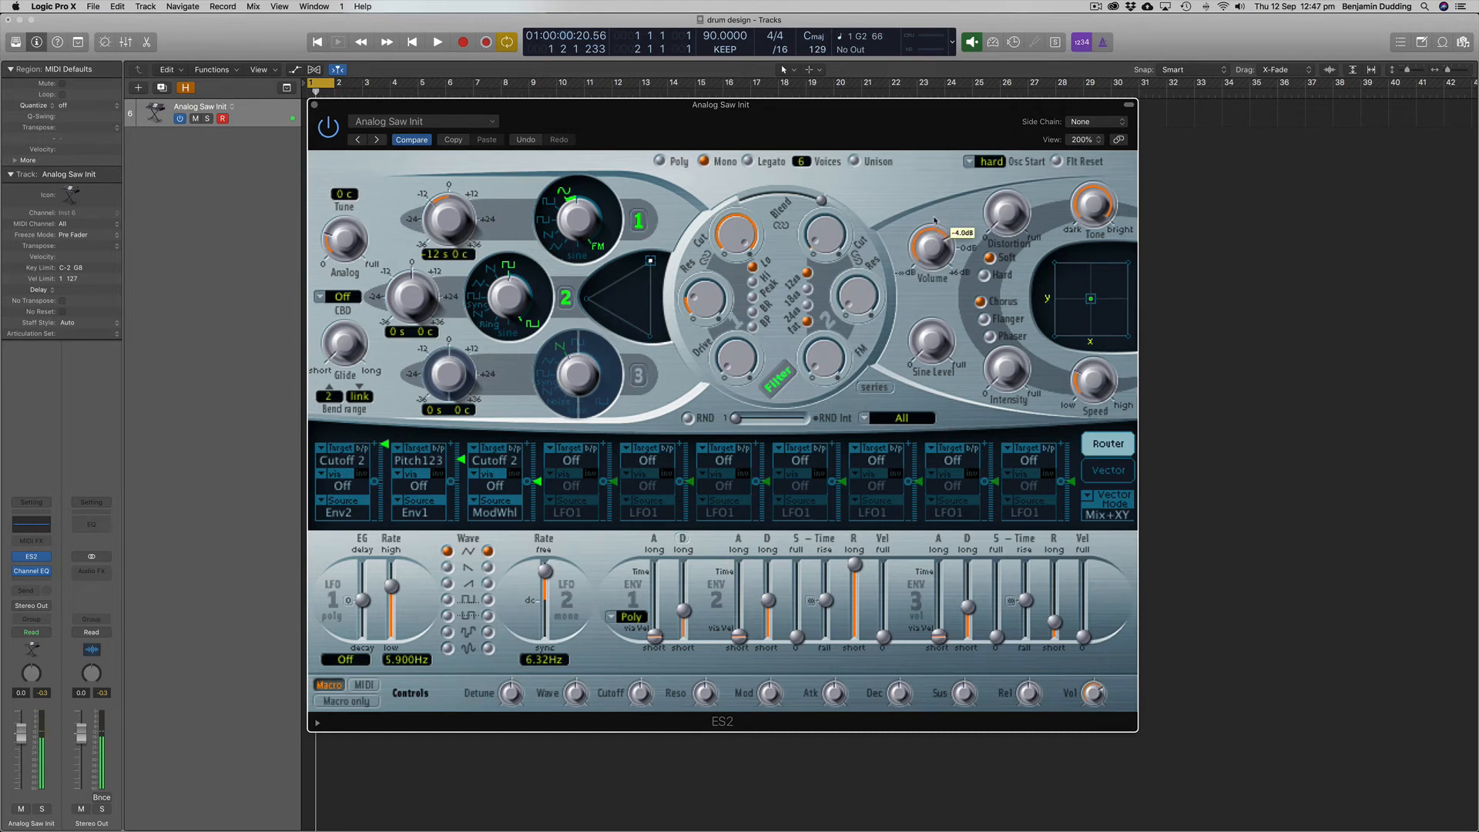
drag(935, 220, 935, 221)
Step: Enable a 24 dB/Oct low cut at about 94 Hz in the track's Channel EQ
click(31, 526)
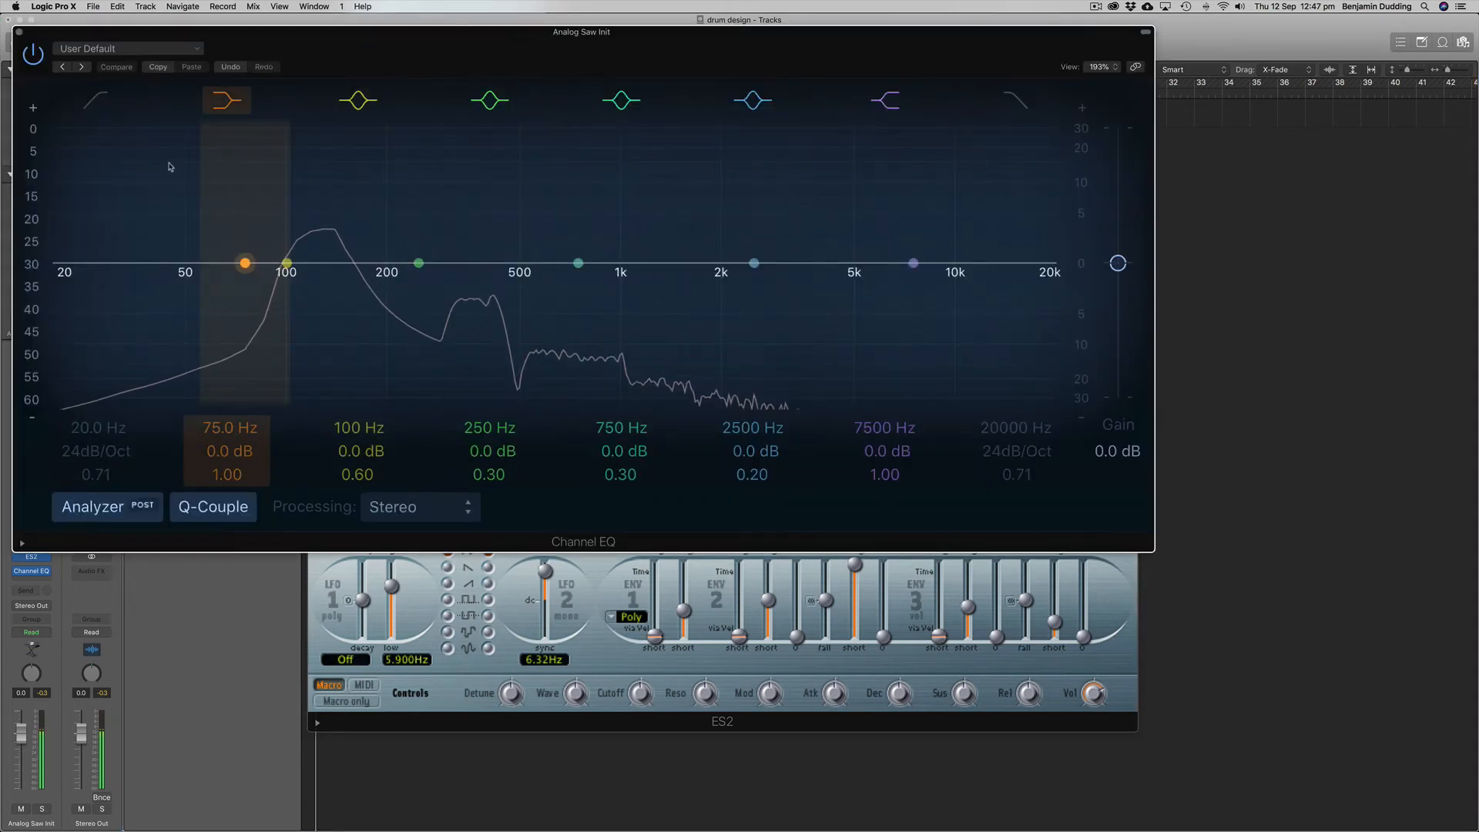
click(102, 104)
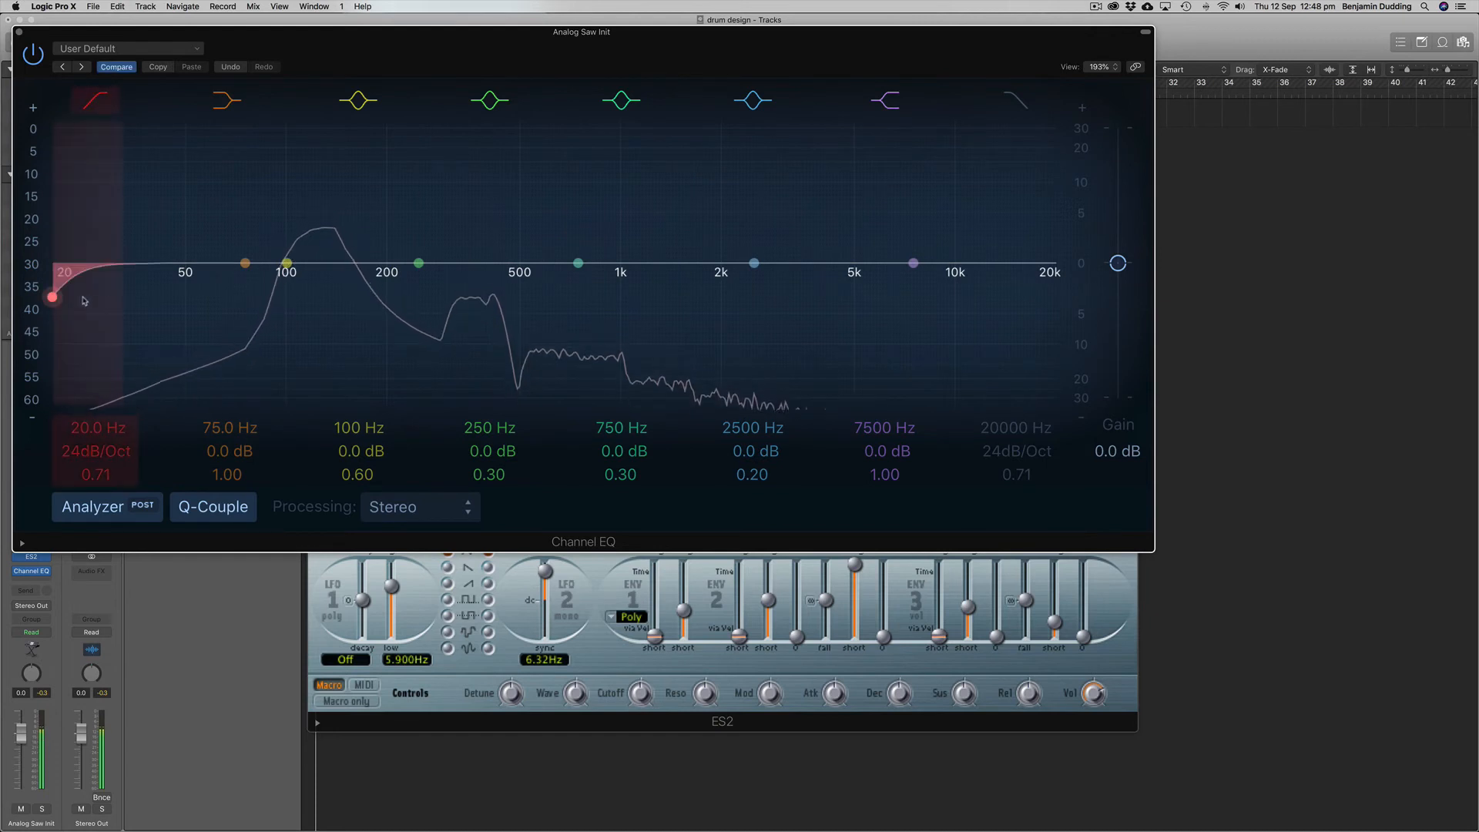
drag(66, 290, 278, 272)
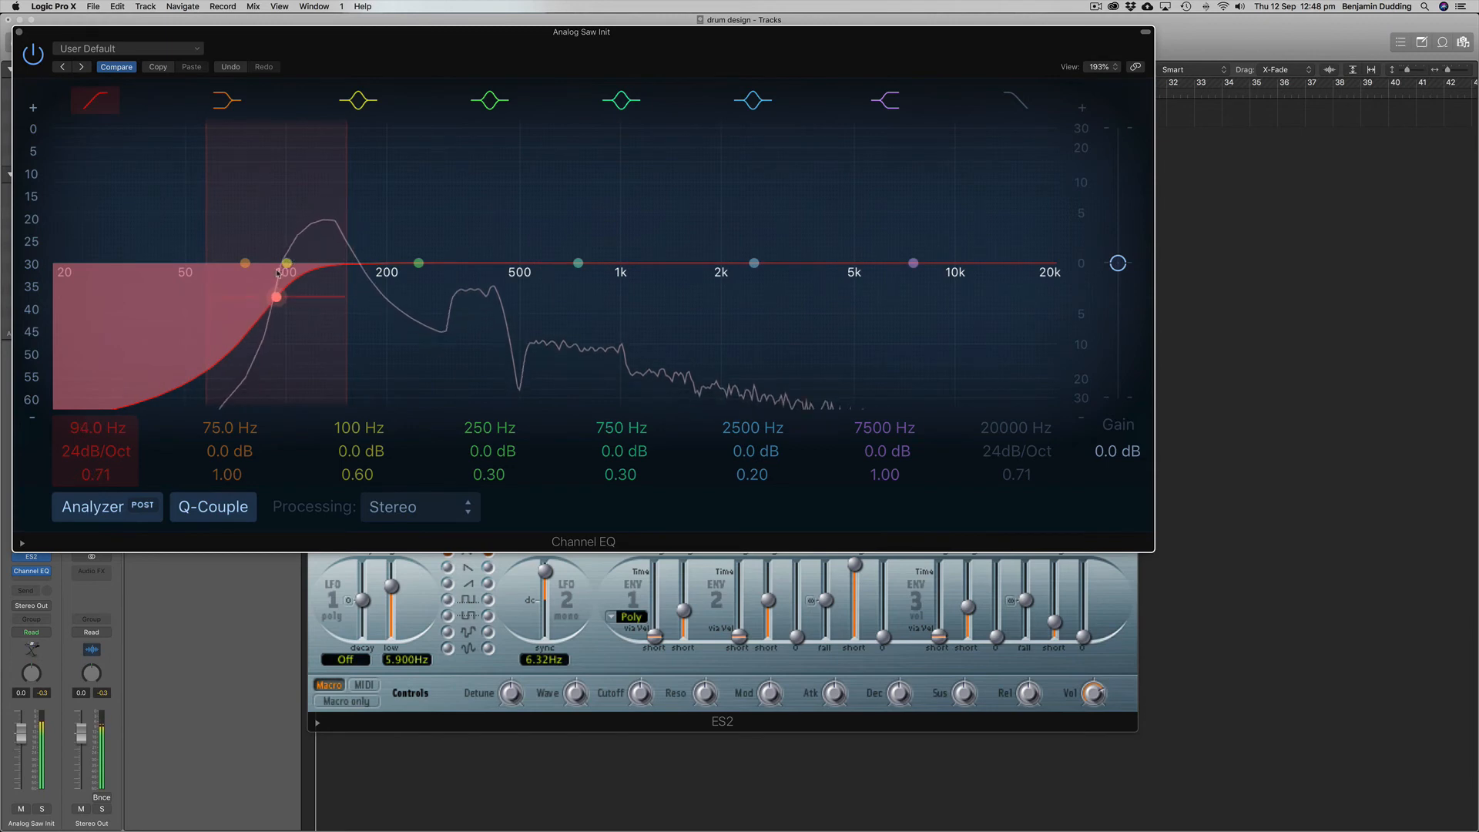
click(20, 34)
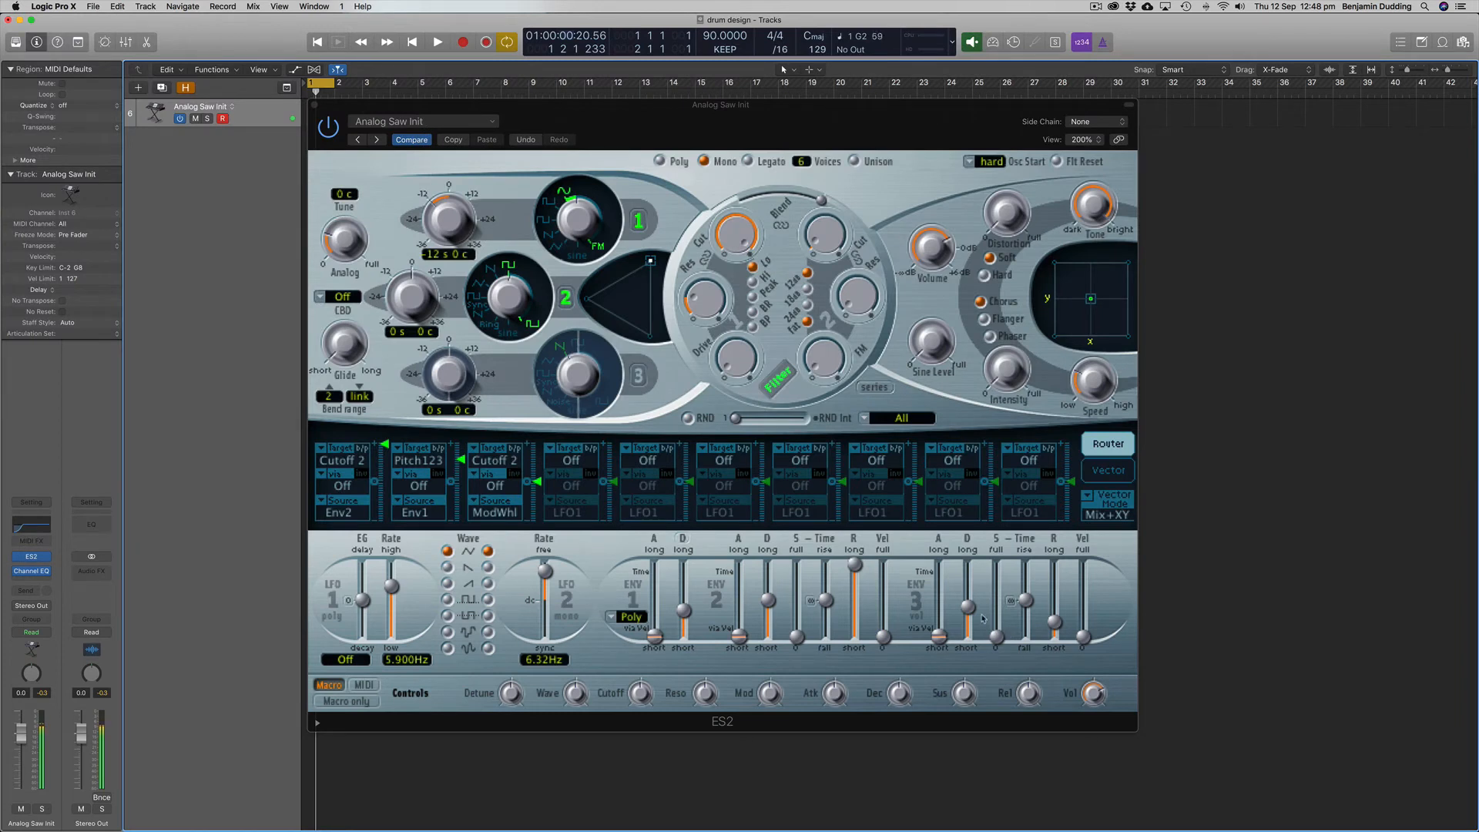
Step: Insert a stereo Space Designer reverb on the track and load the 1.5s Perc Room preset from Medium Spaces
click(32, 585)
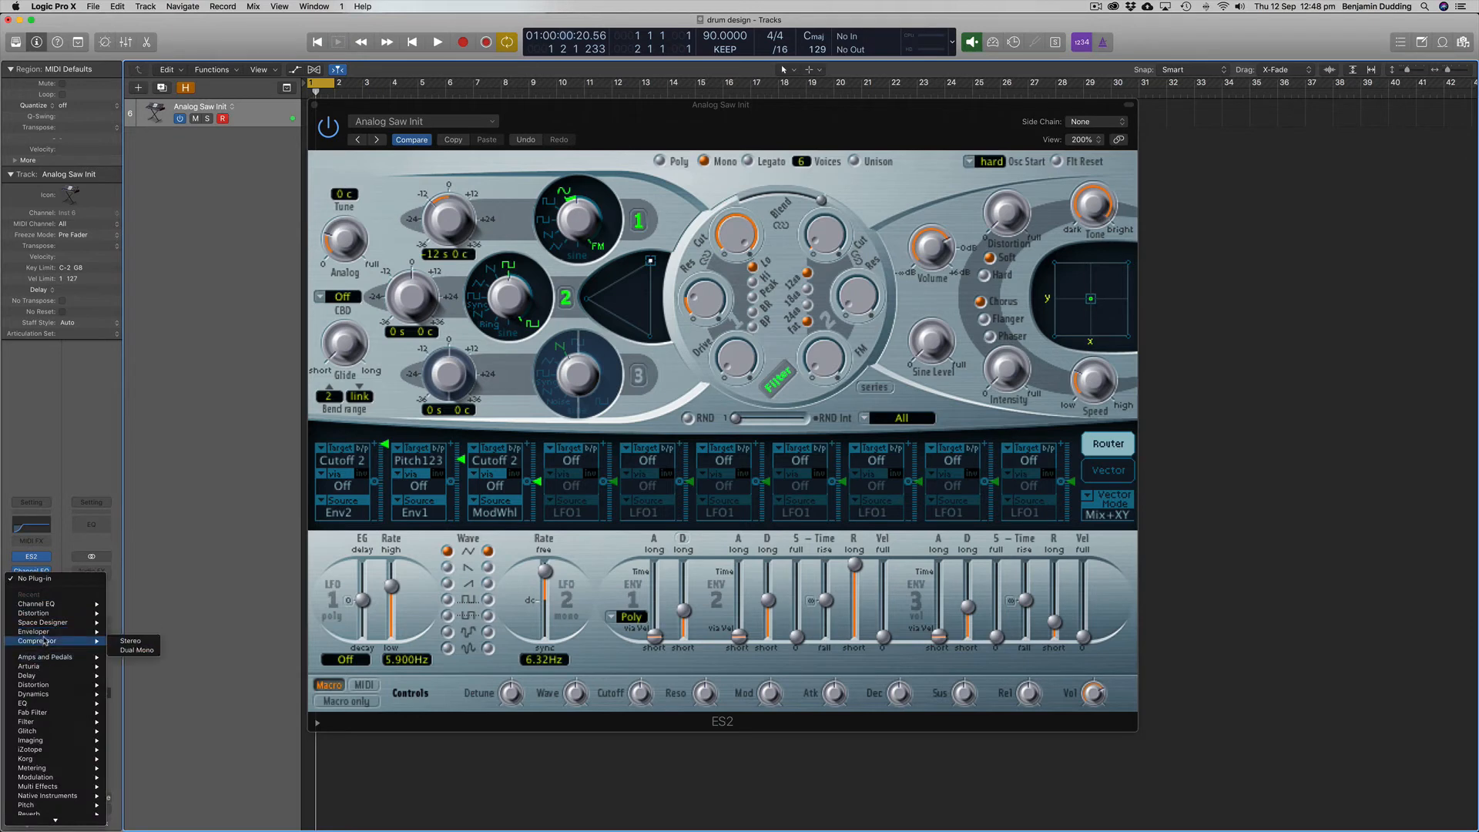
mouse_move(47, 622)
click(142, 628)
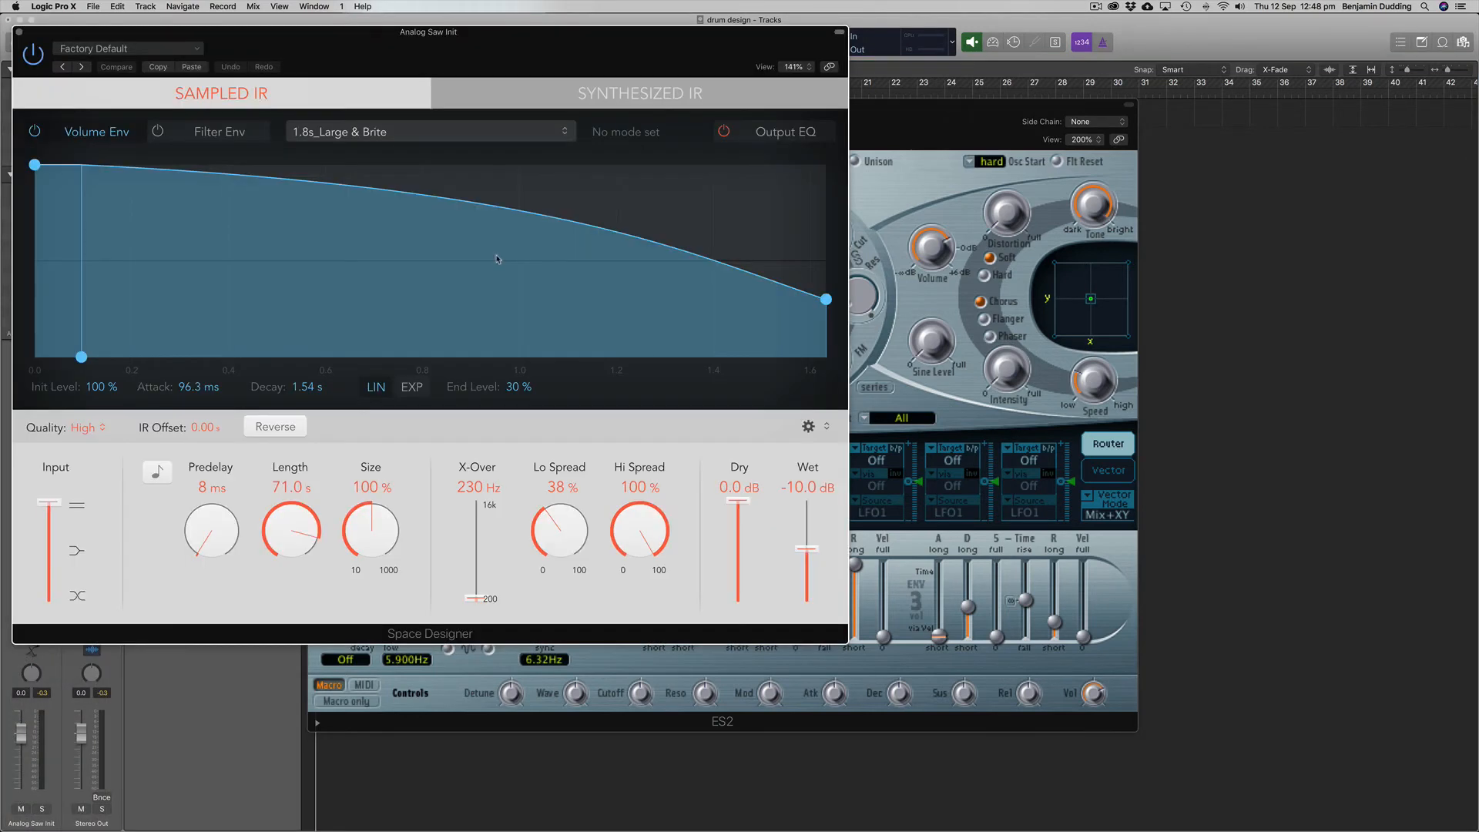
click(134, 51)
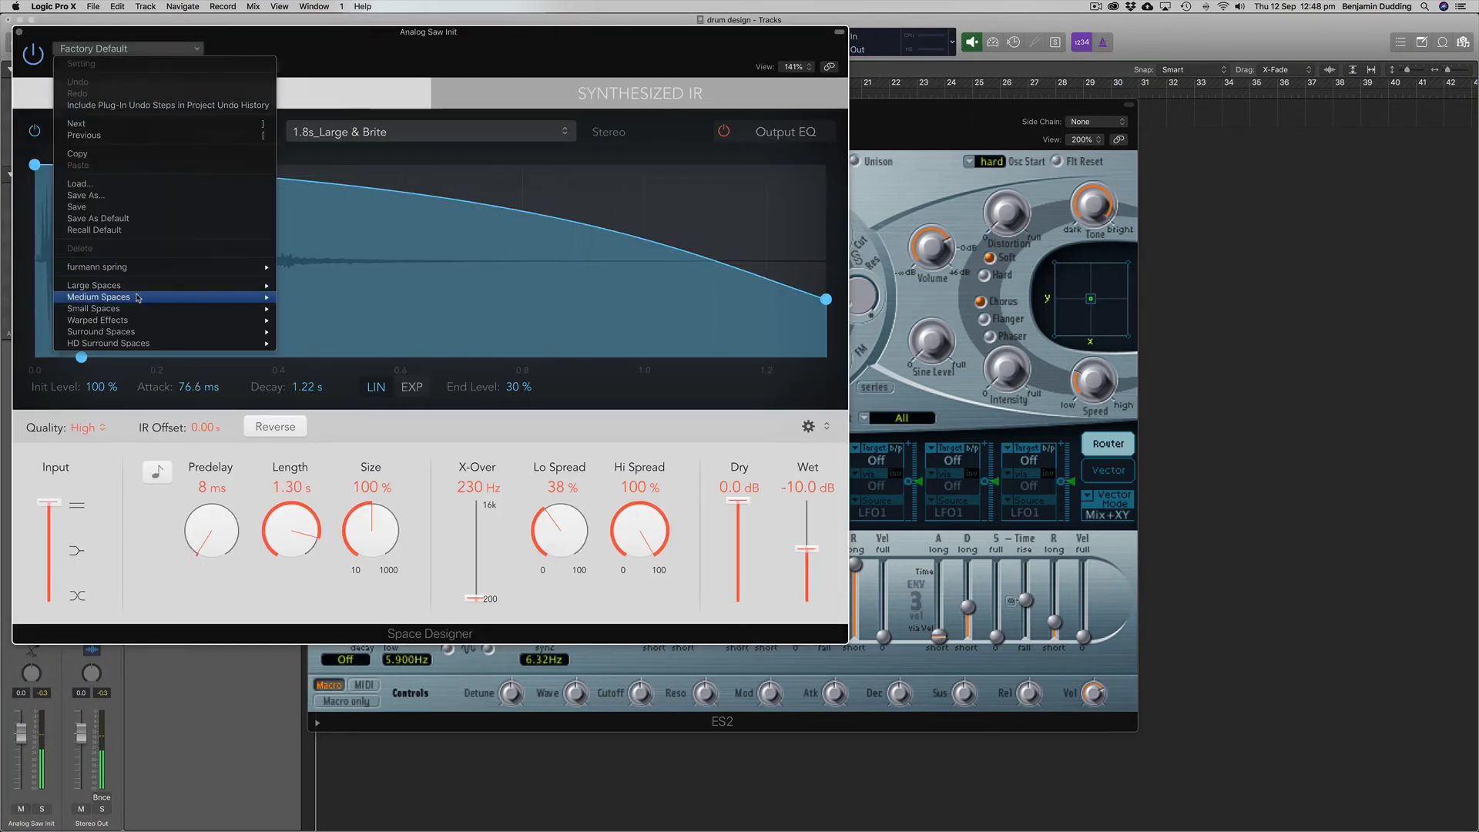
mouse_move(202, 298)
mouse_move(324, 300)
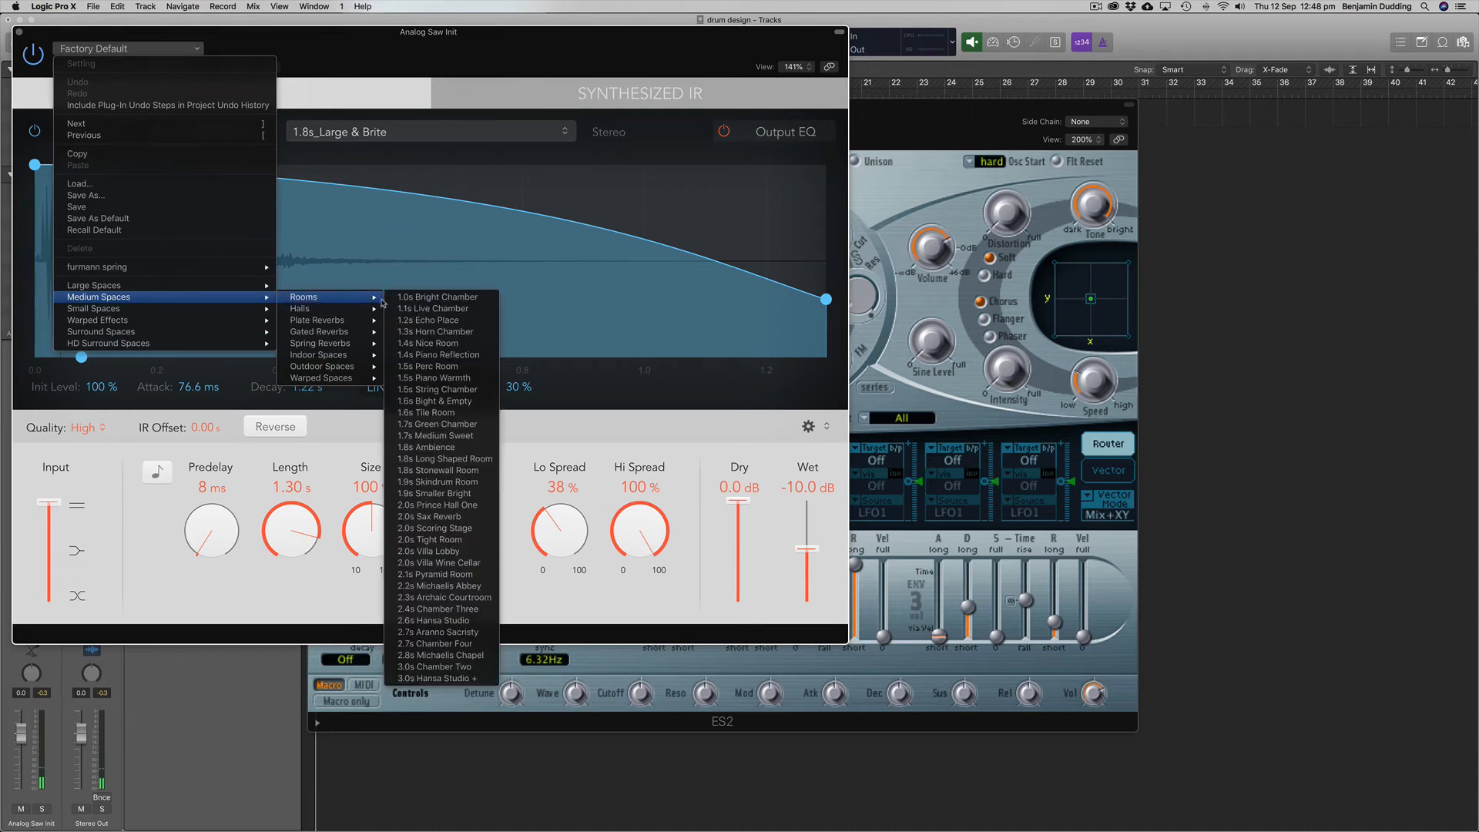
click(426, 368)
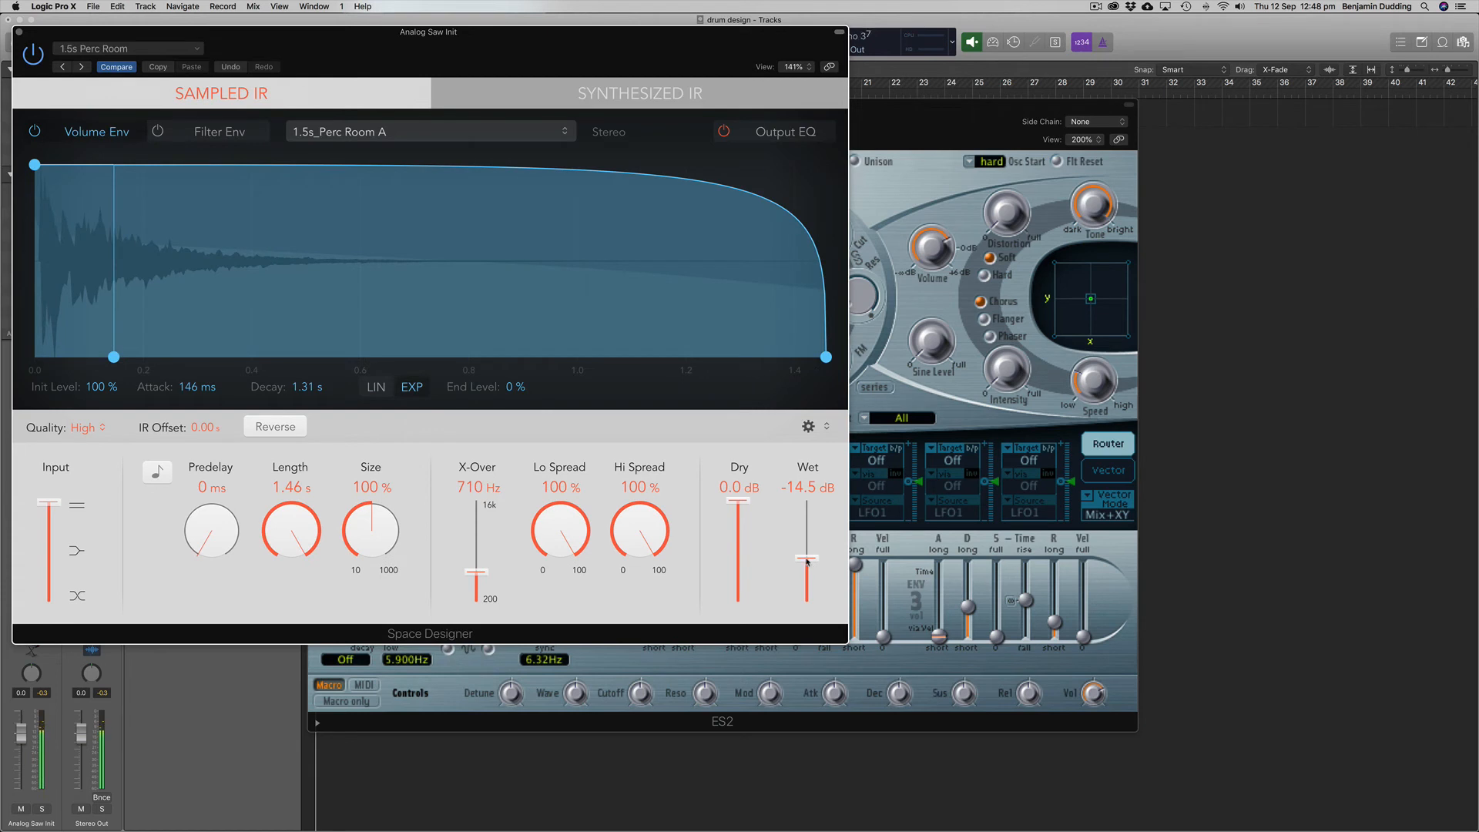
Step: Lower the reverb's wet level to about -25 dB and shorten its length to about 788 ms
drag(806, 562, 807, 584)
drag(507, 49, 803, 59)
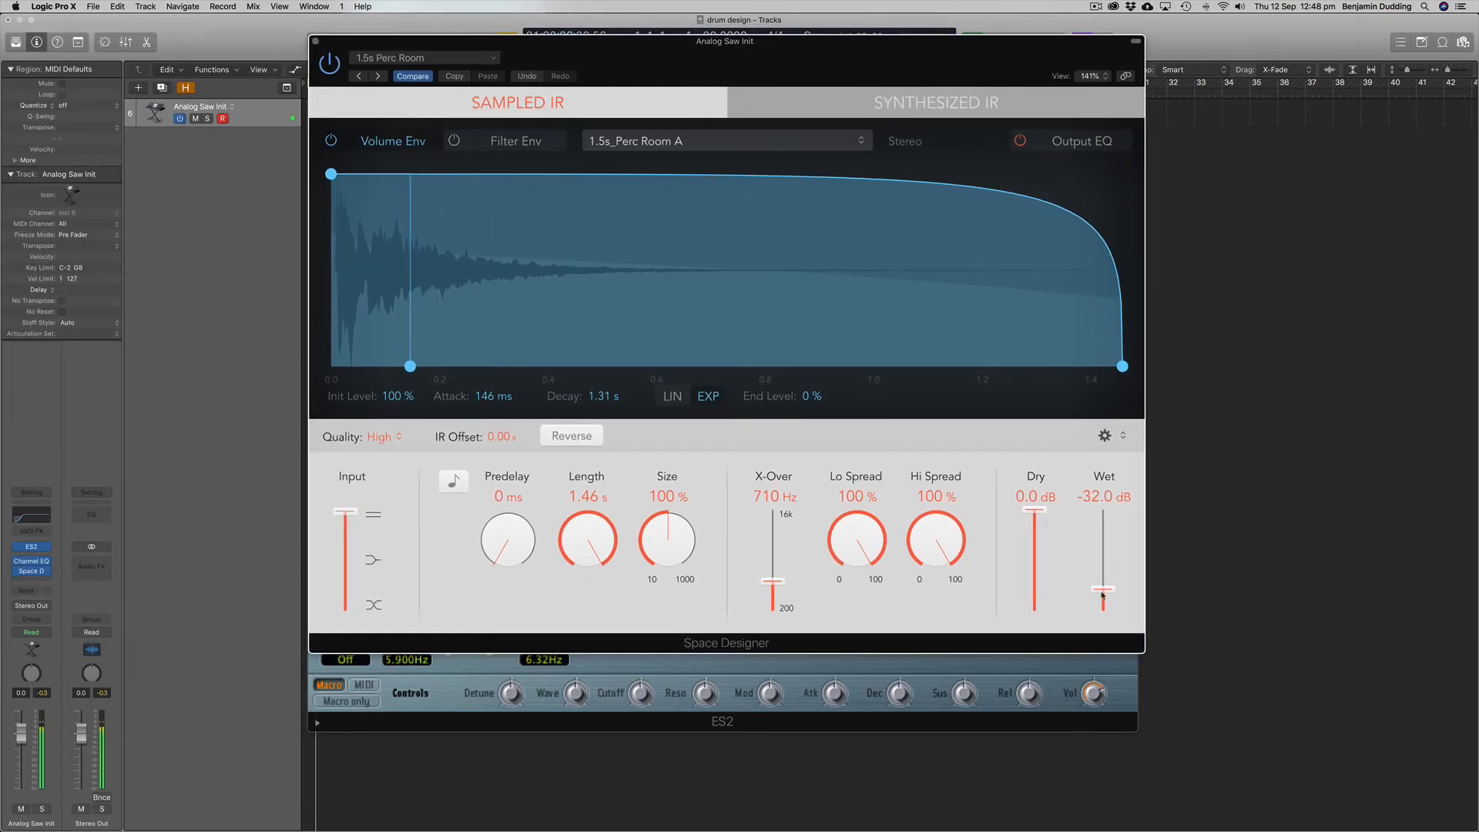
drag(1101, 594, 1101, 589)
mouse_move(584, 543)
mouse_down()
mouse_move(604, 607)
mouse_move(599, 526)
mouse_up()
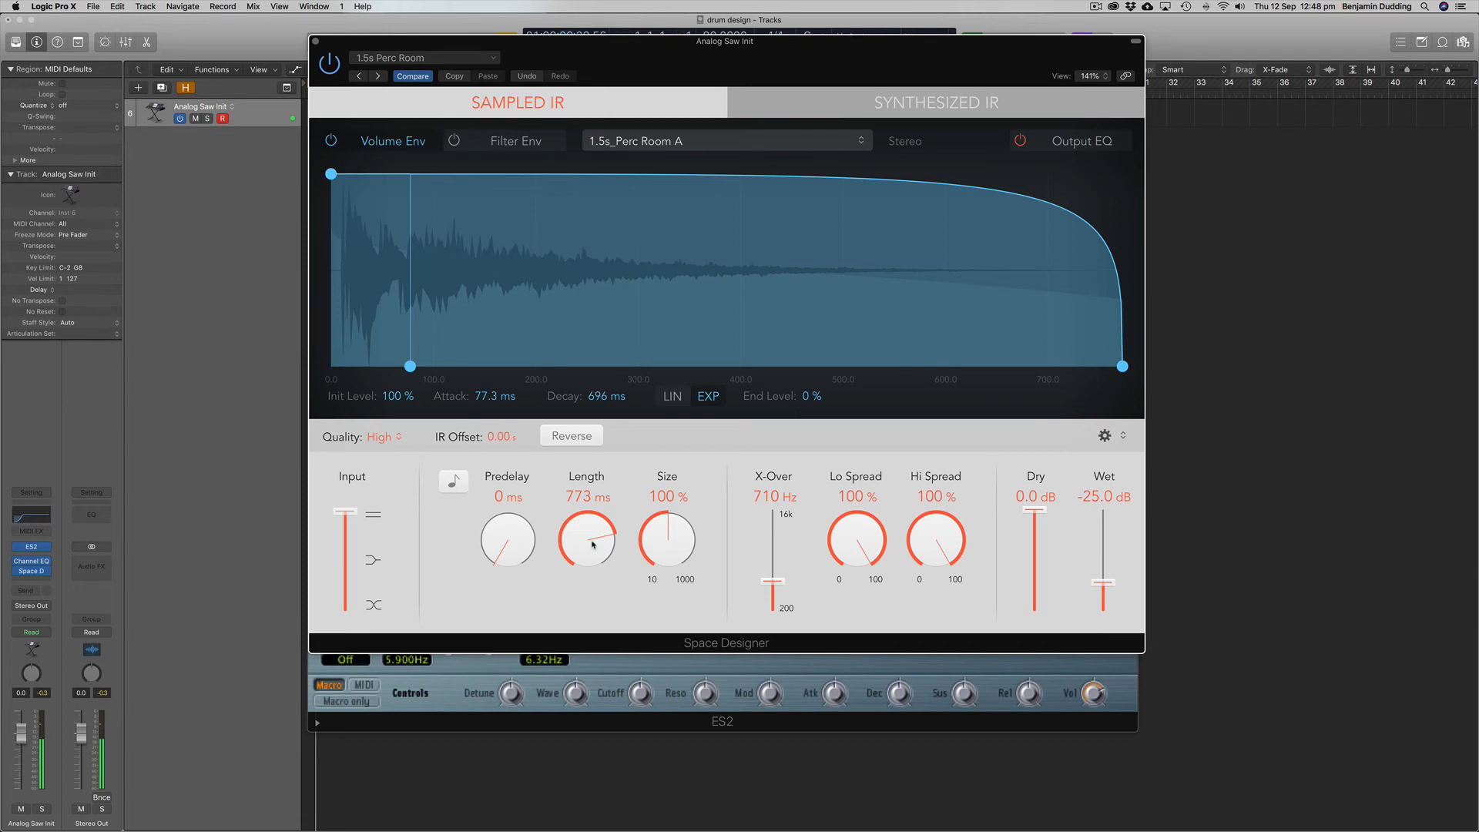
drag(592, 544, 592, 543)
Step: Fine-tune the reverb's wet level to about -26 dB
drag(1112, 584, 1113, 594)
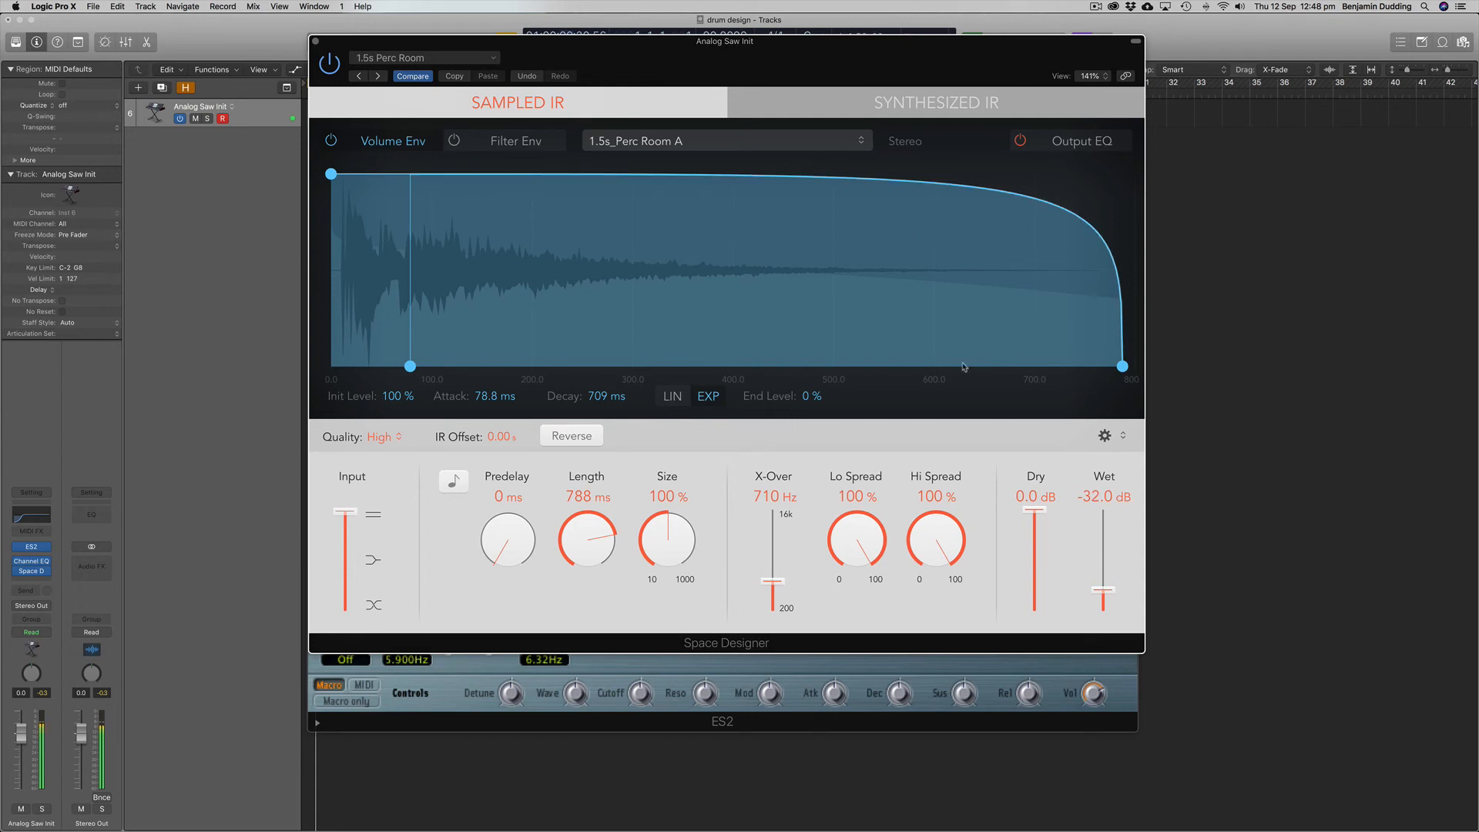
drag(1112, 594, 1100, 587)
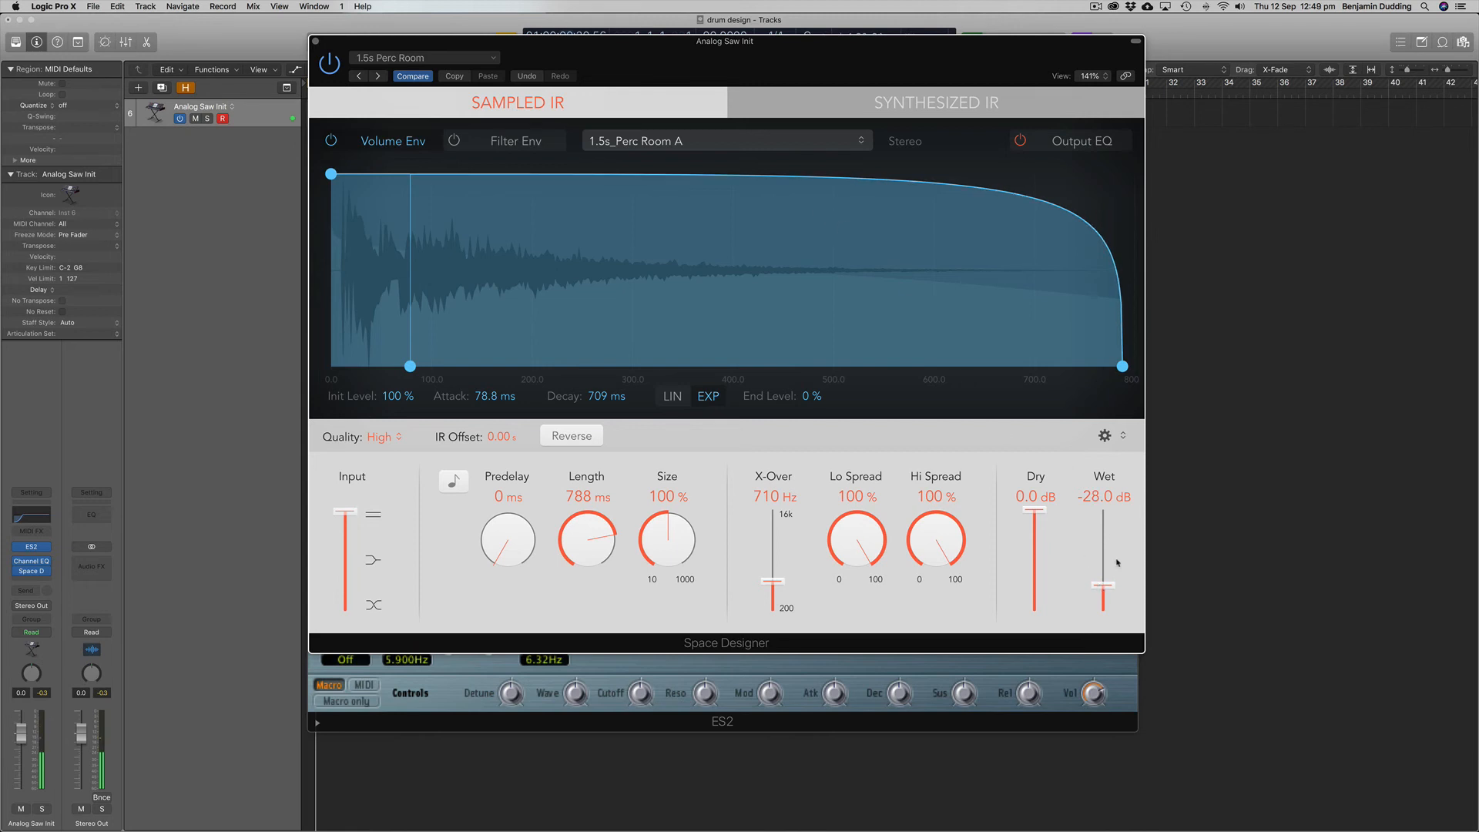
drag(1114, 592, 1111, 590)
Step: Add a 6 dB/Oct low cut at about 310 Hz to the reverb's output EQ
click(1071, 144)
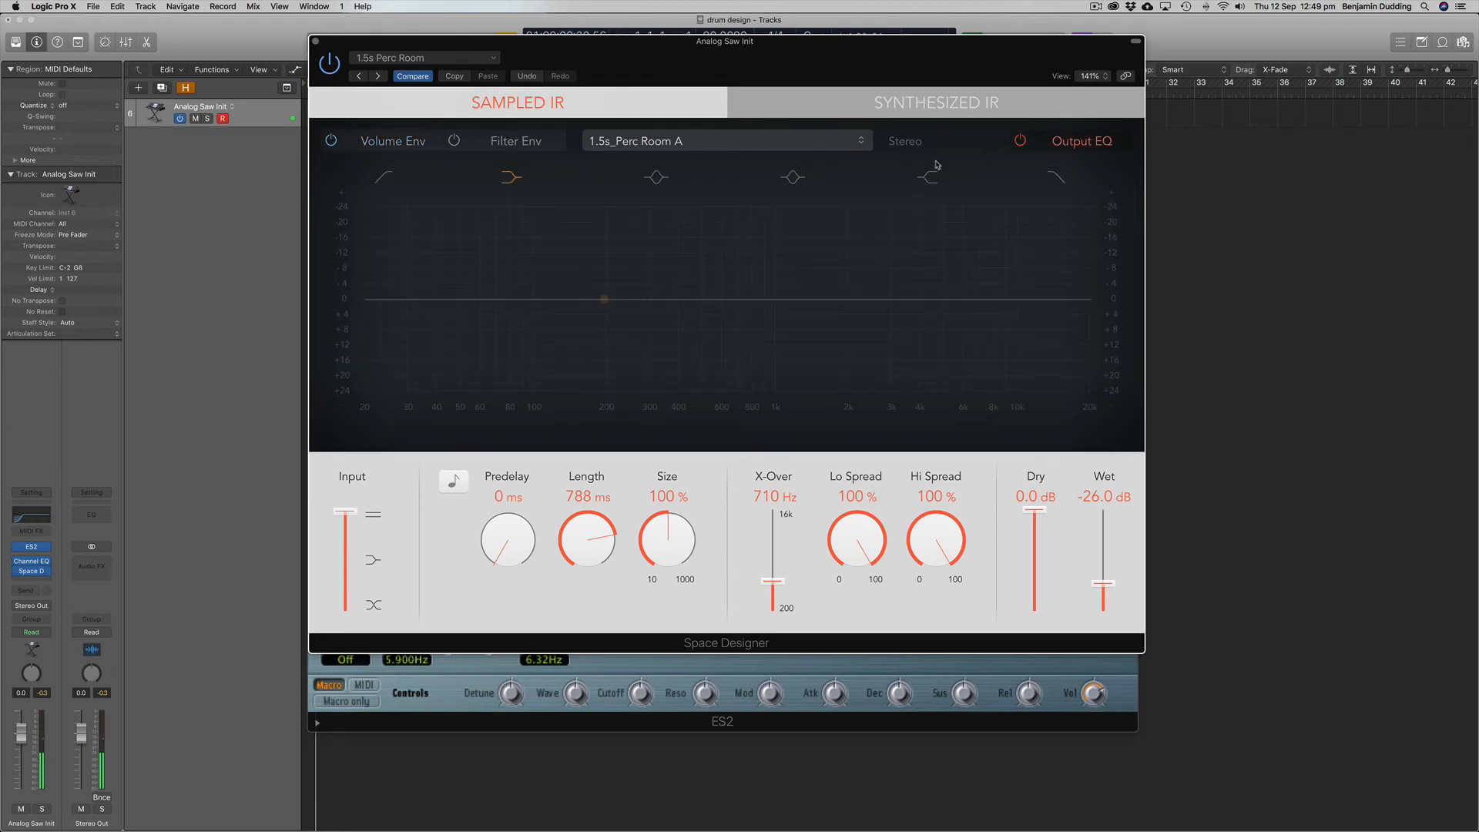
click(385, 178)
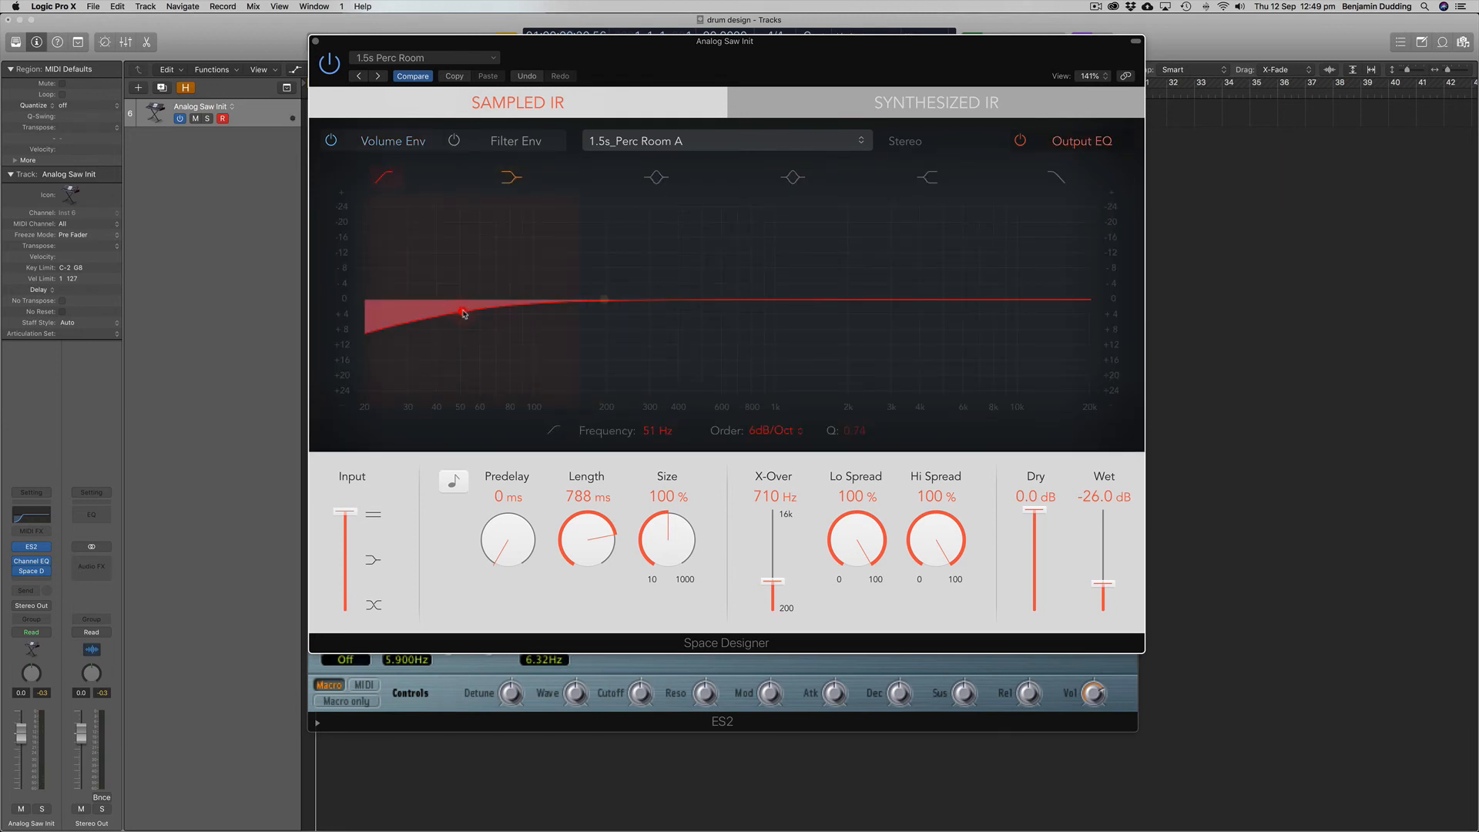
drag(462, 311, 650, 307)
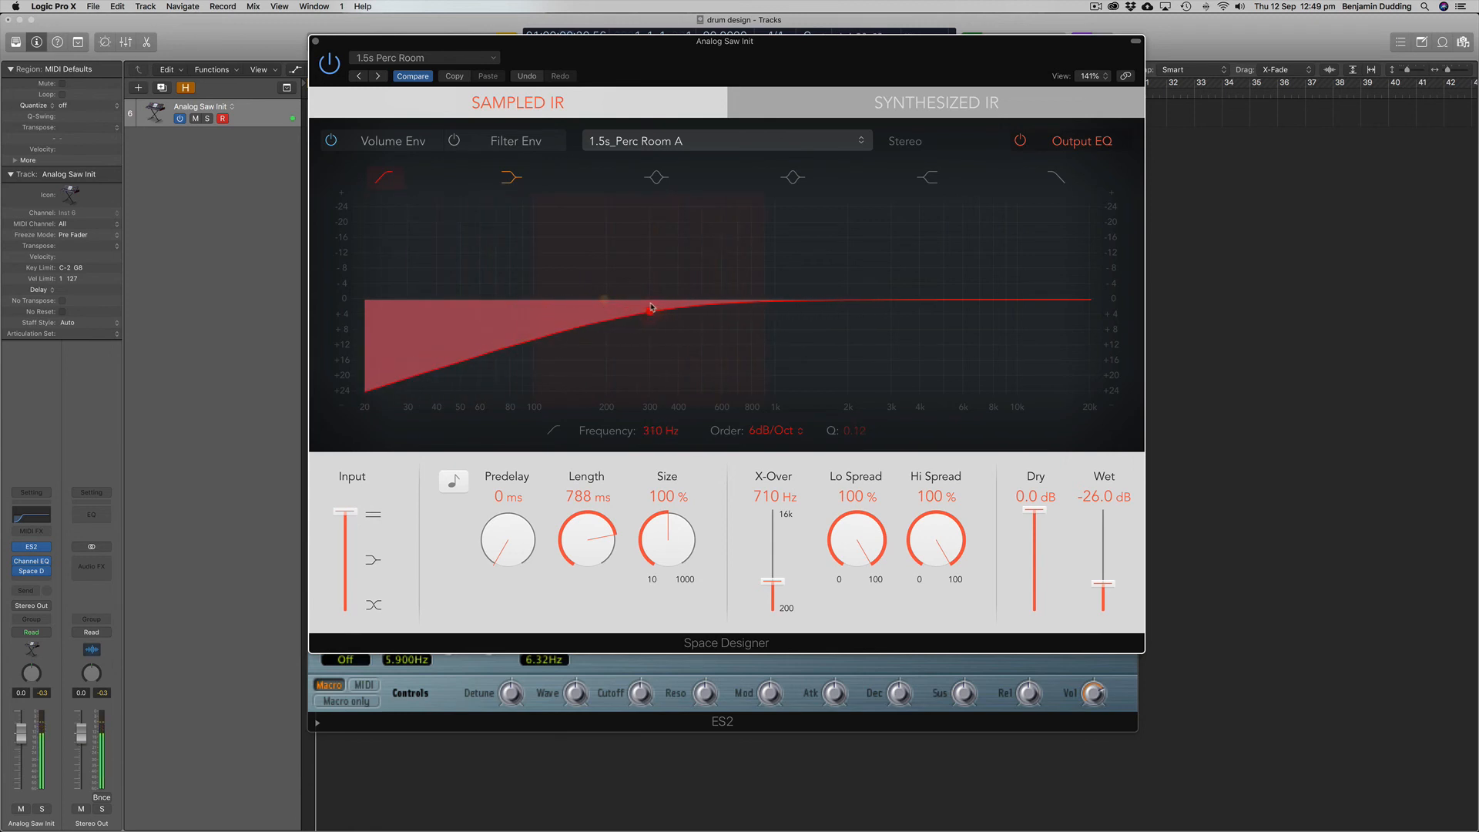
Step: Try a 6 dB/Oct high cut at about 12600 Hz on the reverb's output EQ
click(1056, 179)
mouse_move(1035, 312)
mouse_down()
mouse_move(989, 306)
mouse_move(1012, 305)
mouse_up()
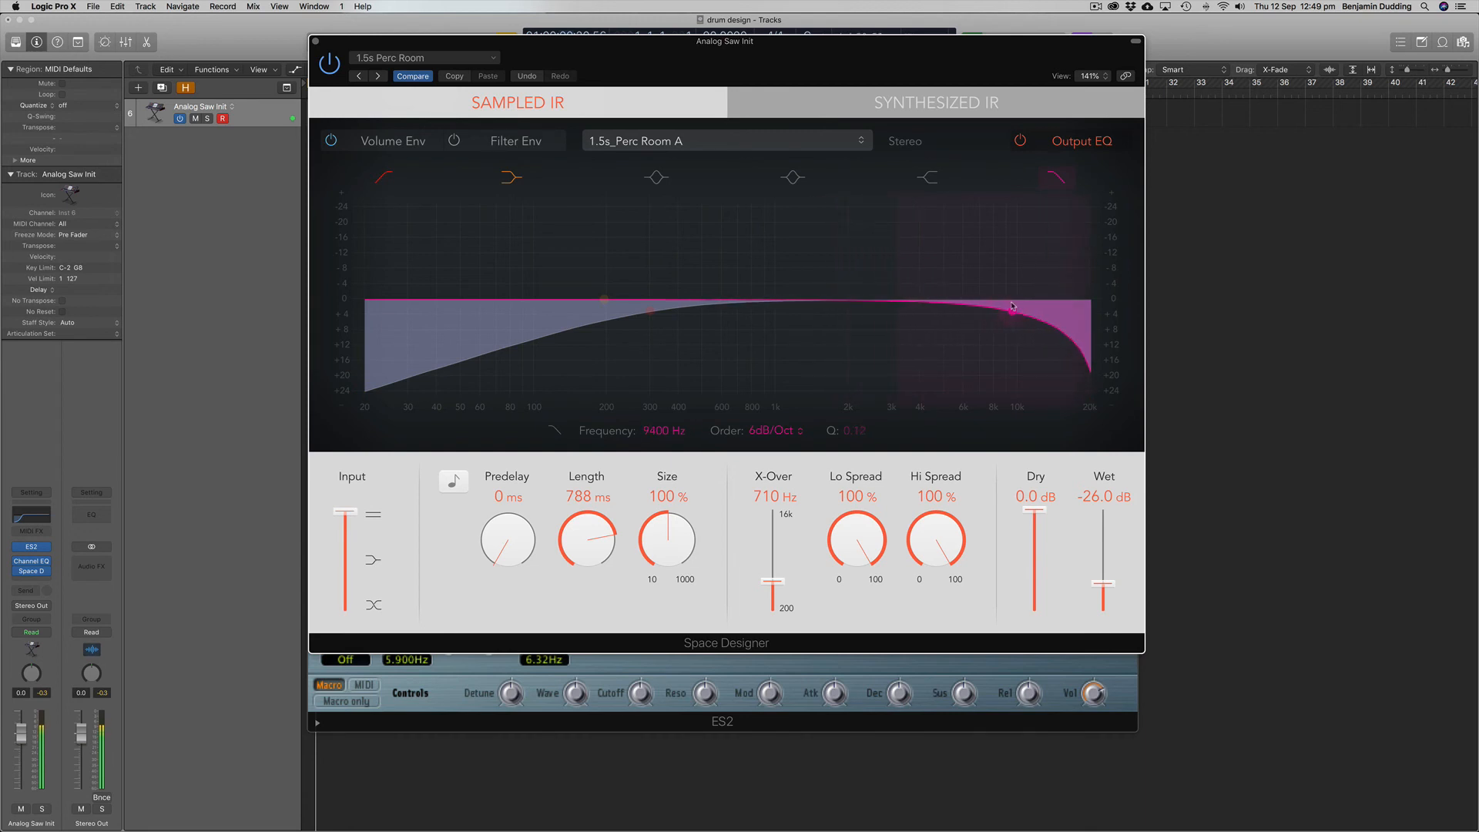
click(1058, 177)
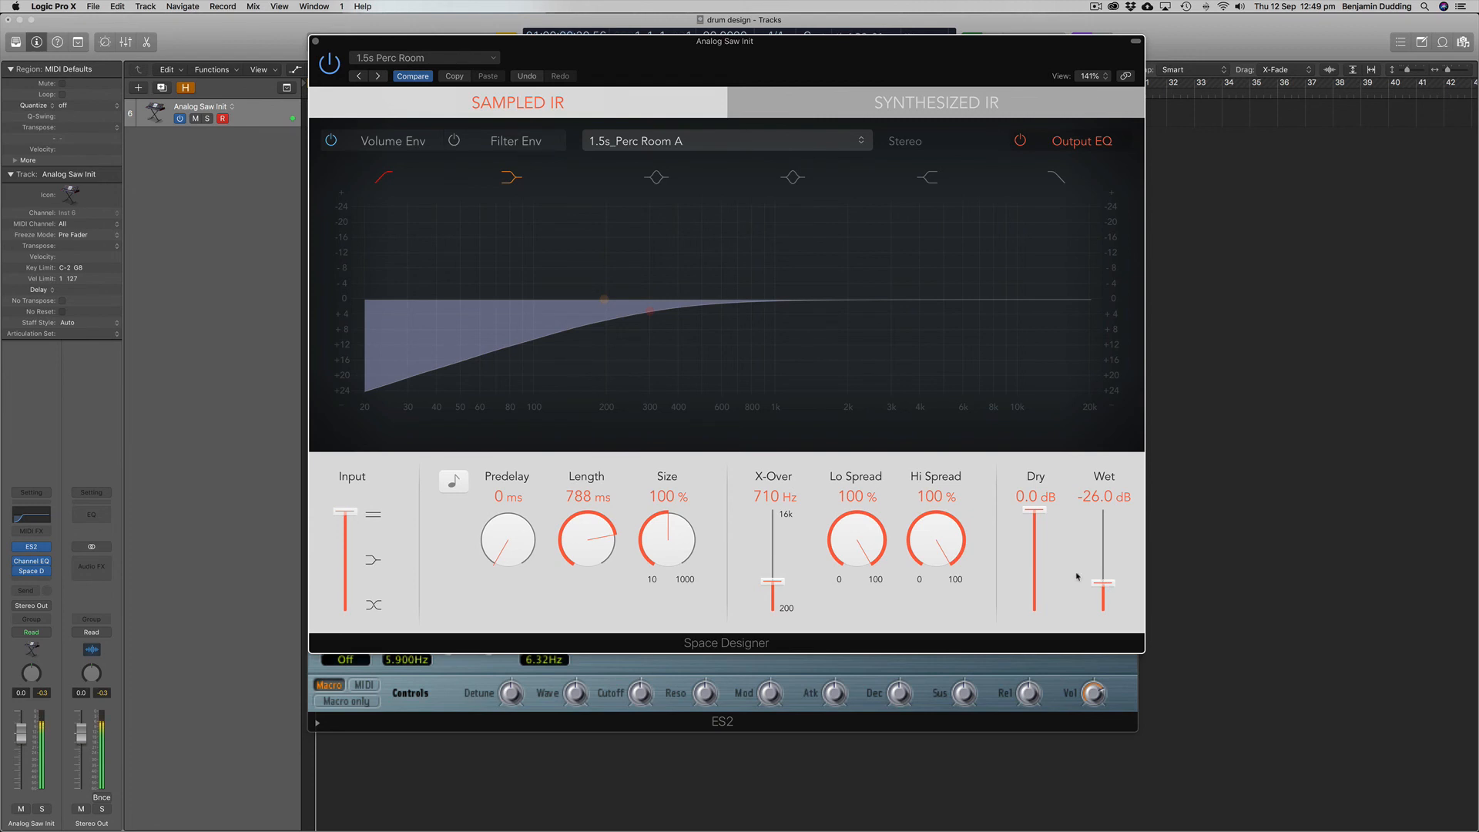
Step: Lengthen envelope 3's release slightly, set its decay to about 290 ms and fine-tune envelope 1's decay
click(316, 42)
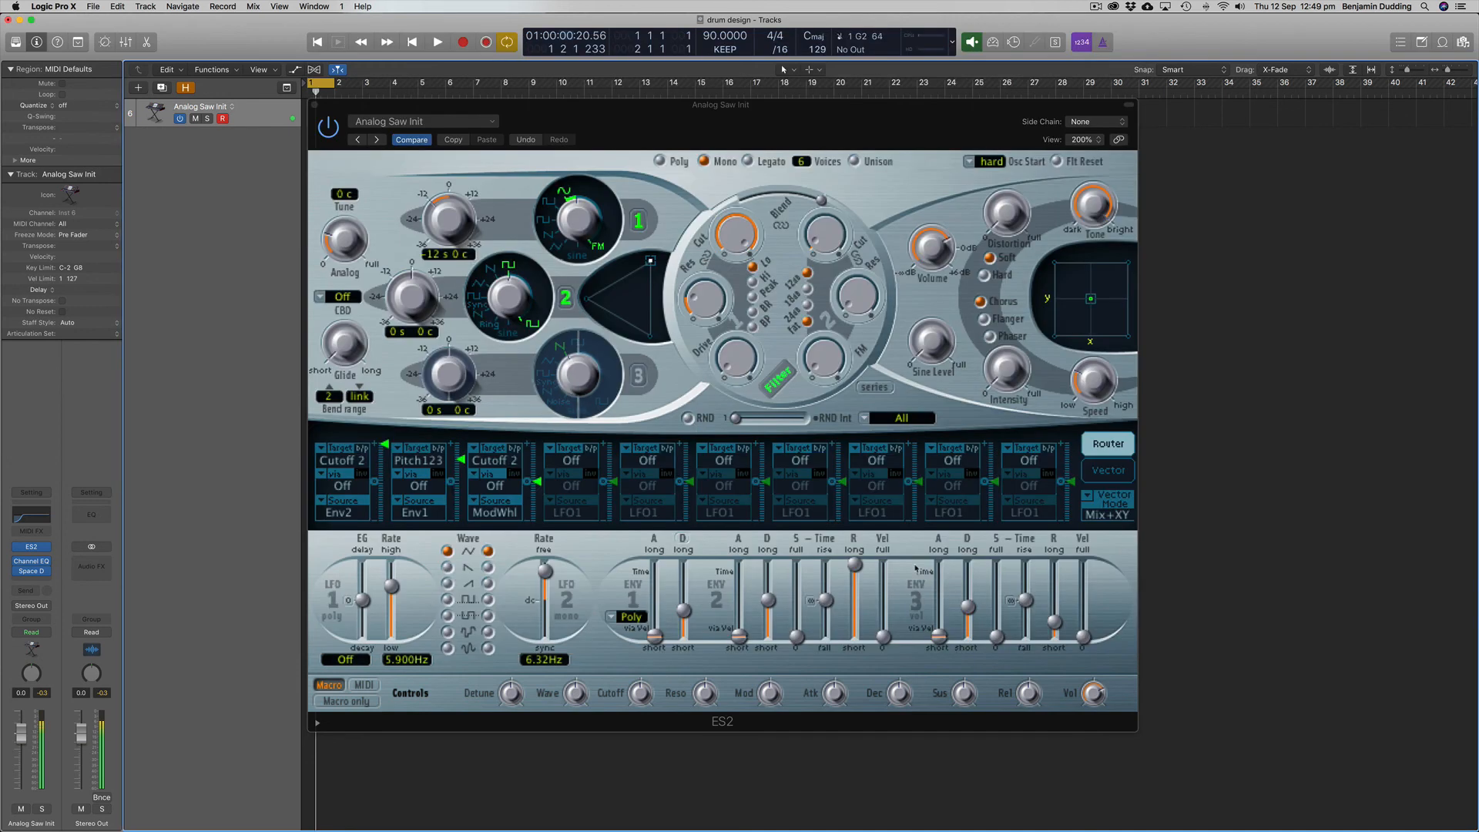
mouse_move(1054, 621)
mouse_down()
mouse_move(1057, 585)
mouse_move(1061, 610)
mouse_up()
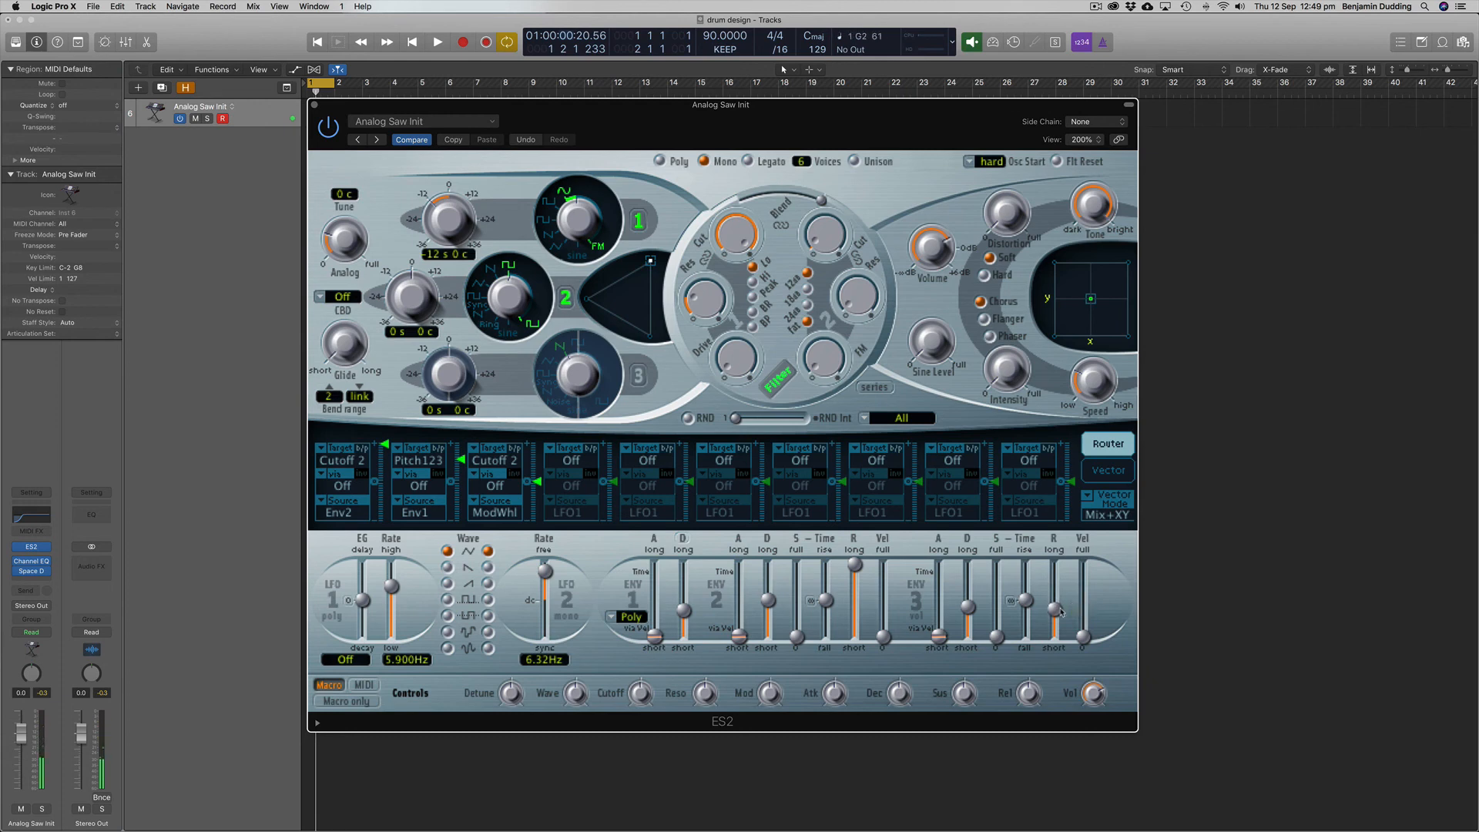
drag(683, 610, 688, 618)
drag(1053, 610, 969, 613)
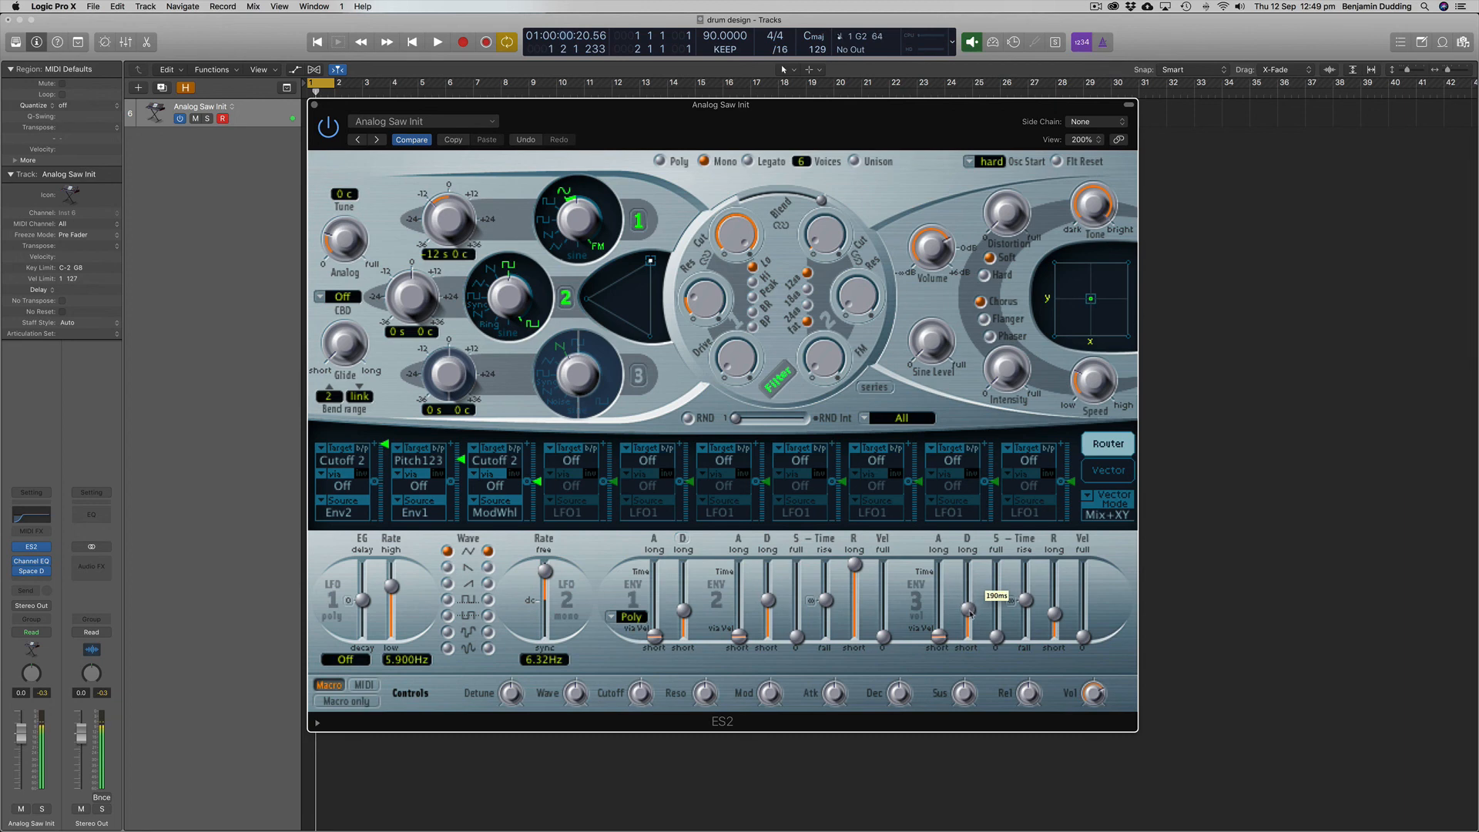